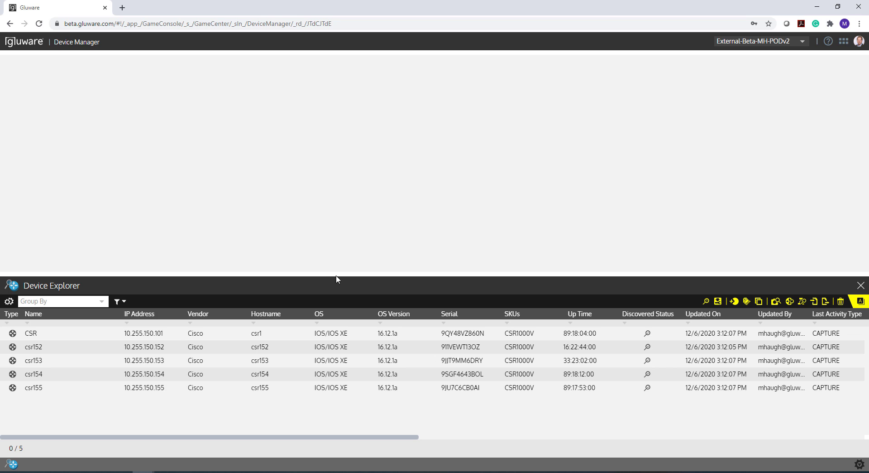
Step: Open the CSR device and examine its latest captured configuration
{"action": "left_click_drag", "start_coordinate": [337, 277], "coordinate": [339, 249]}
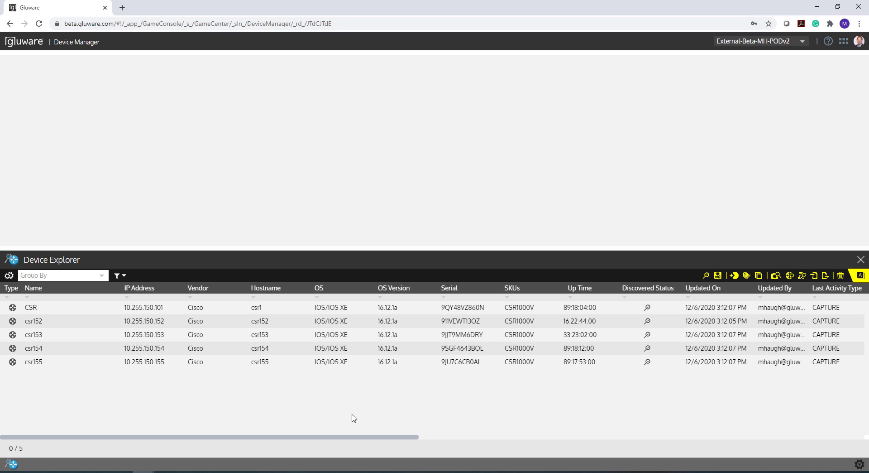
{"action": "double_click", "coordinate": [325, 310]}
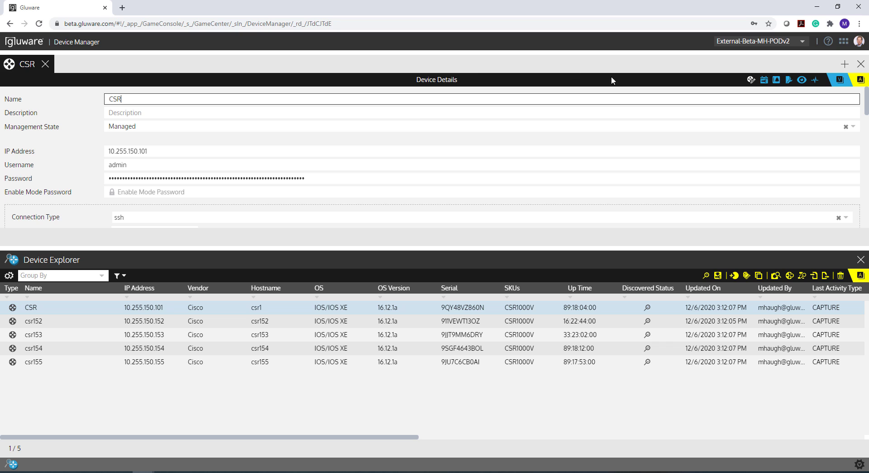
{"action": "left_click", "coordinate": [802, 80]}
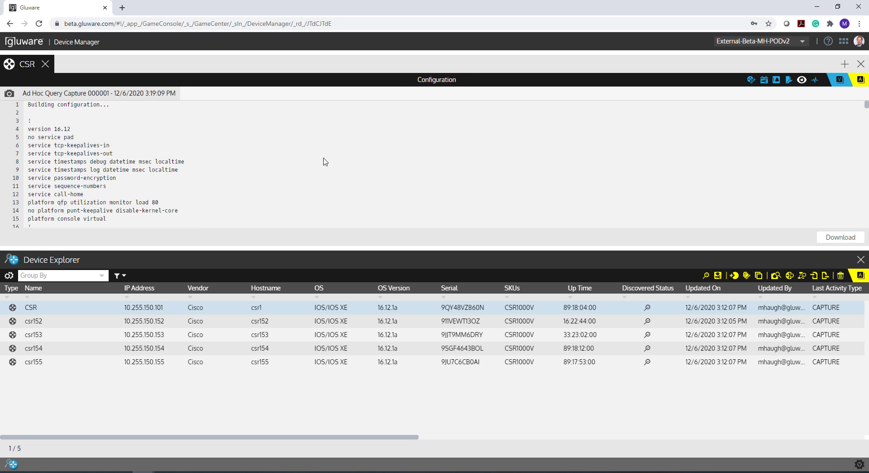
{"action": "scroll", "coordinate": [279, 144], "scroll_direction": "down", "scroll_amount": 1}
{"action": "scroll", "coordinate": [220, 124], "scroll_direction": "up", "scroll_amount": 1}
{"action": "scroll", "coordinate": [140, 157], "scroll_direction": "down", "scroll_amount": 5}
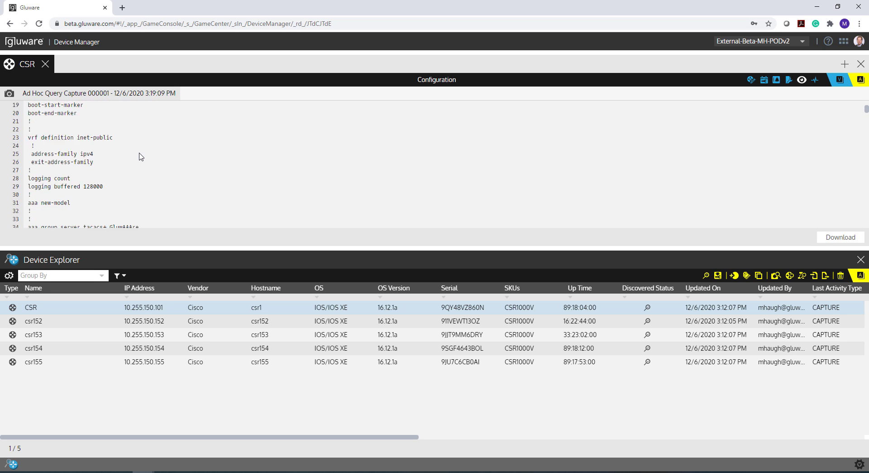
{"action": "scroll", "coordinate": [141, 157], "scroll_direction": "up", "scroll_amount": 5}
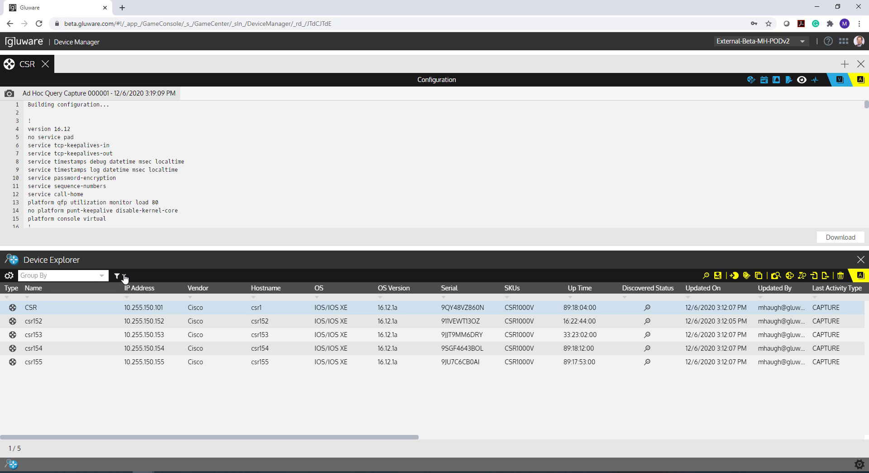
{"action": "scroll", "coordinate": [158, 177], "scroll_direction": "down", "scroll_amount": 5}
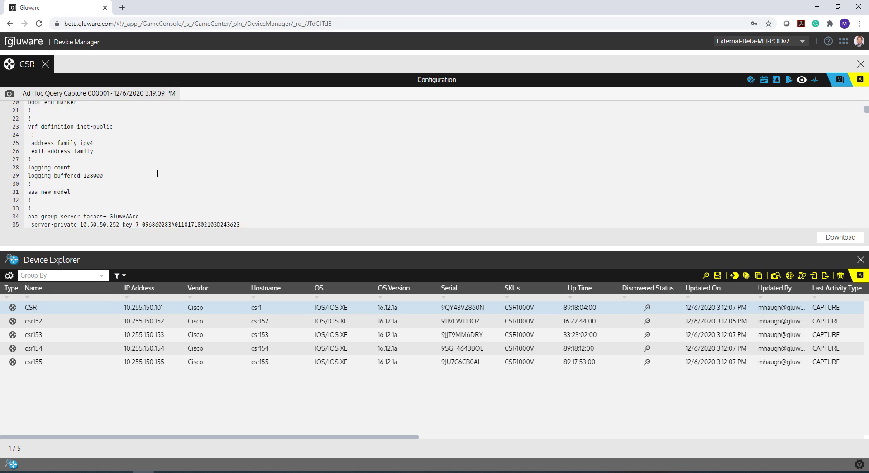
{"action": "scroll", "coordinate": [156, 190], "scroll_direction": "up", "scroll_amount": 3}
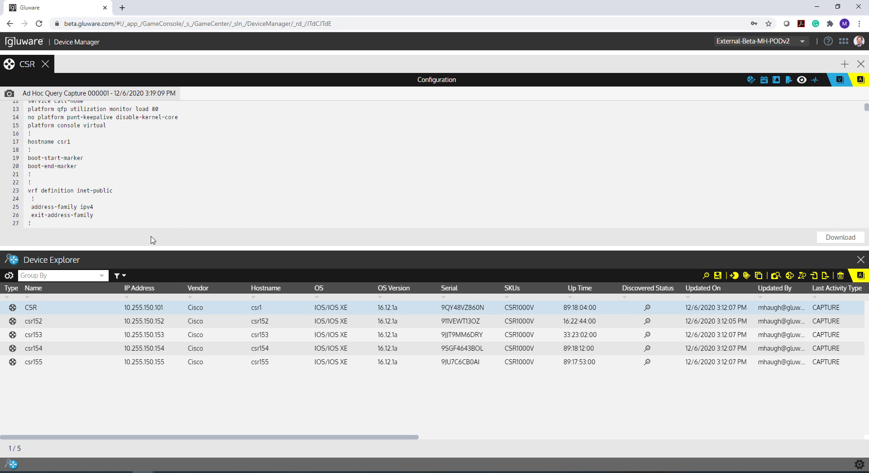
{"action": "left_click", "coordinate": [124, 276]}
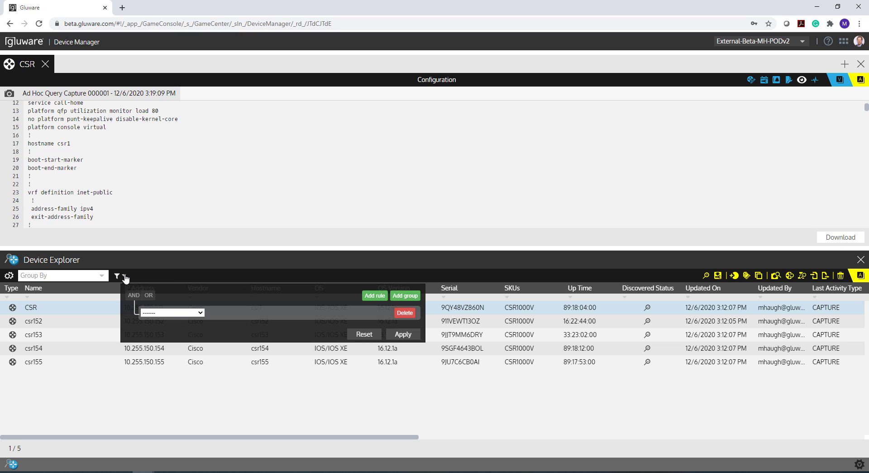
{"action": "left_click", "coordinate": [202, 318]}
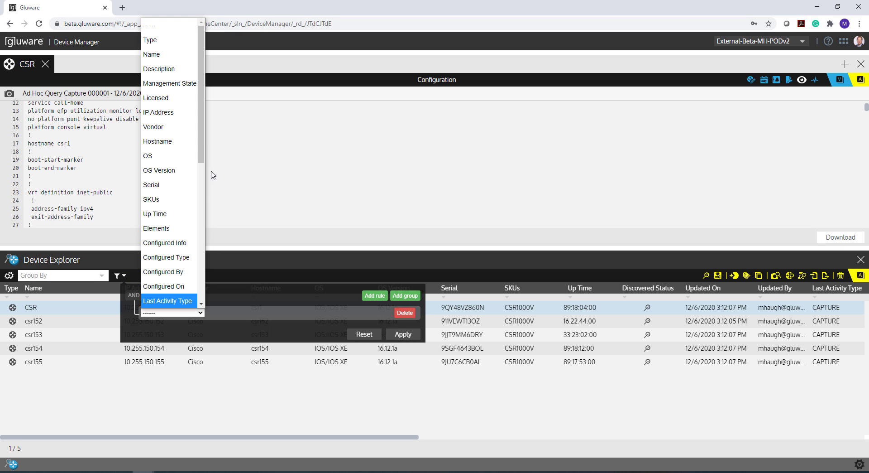
{"action": "scroll", "coordinate": [202, 251], "scroll_direction": "down", "scroll_amount": 3}
{"action": "scroll", "coordinate": [202, 252], "scroll_direction": "down", "scroll_amount": 3}
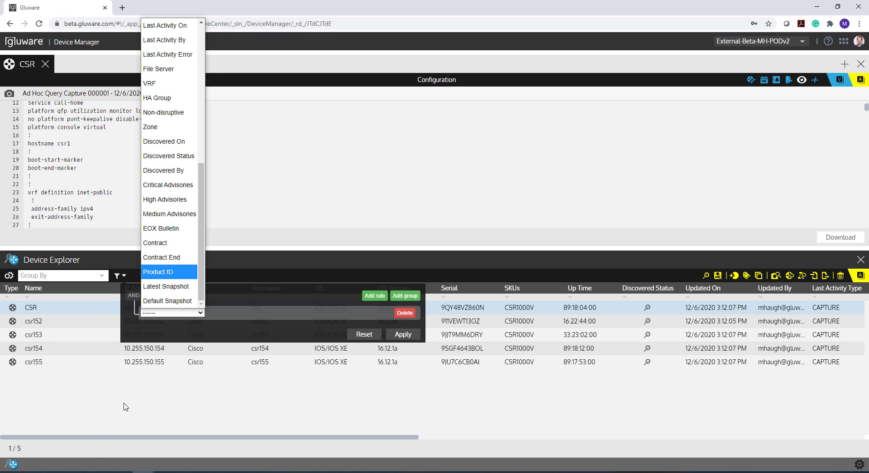
{"action": "left_click", "coordinate": [159, 288]}
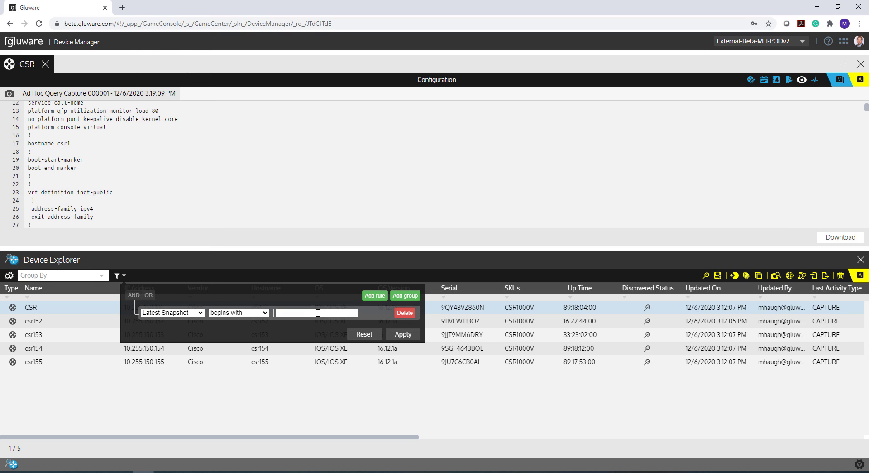
{"action": "left_click", "coordinate": [258, 314]}
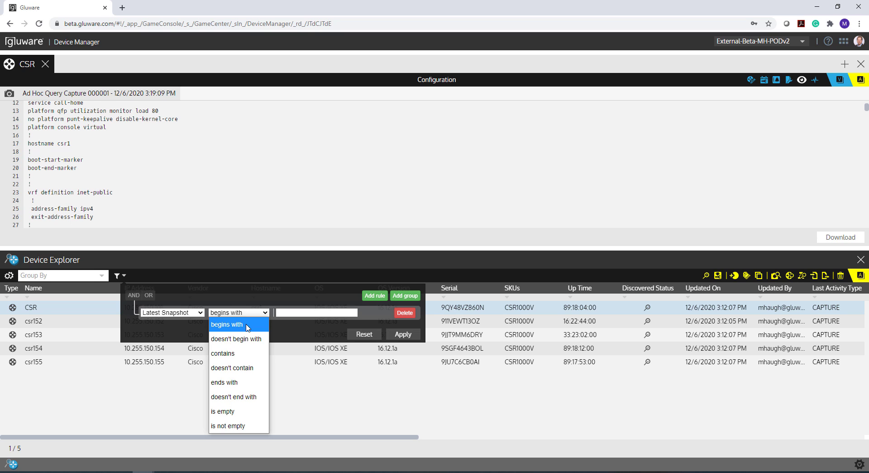
{"action": "left_click_drag", "start_coordinate": [29, 168], "coordinate": [69, 168]}
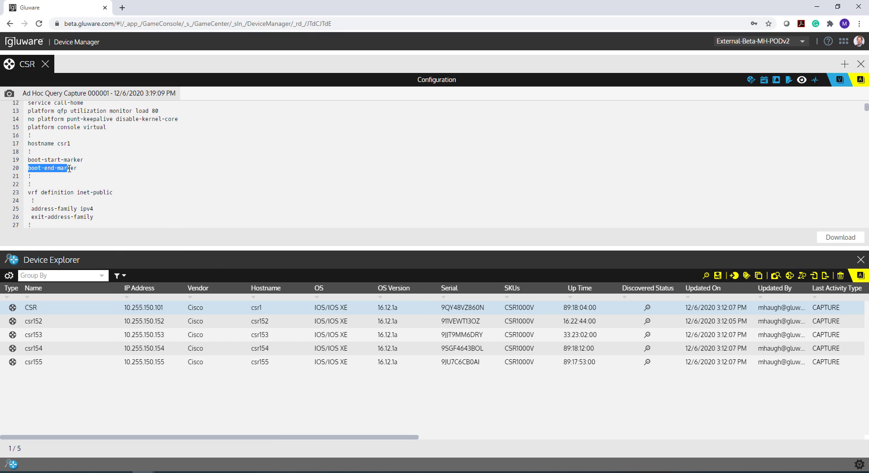
Step: Filter the device list with a rule that Latest Snapshot begins with "router bgp"
{"action": "left_click", "coordinate": [122, 275]}
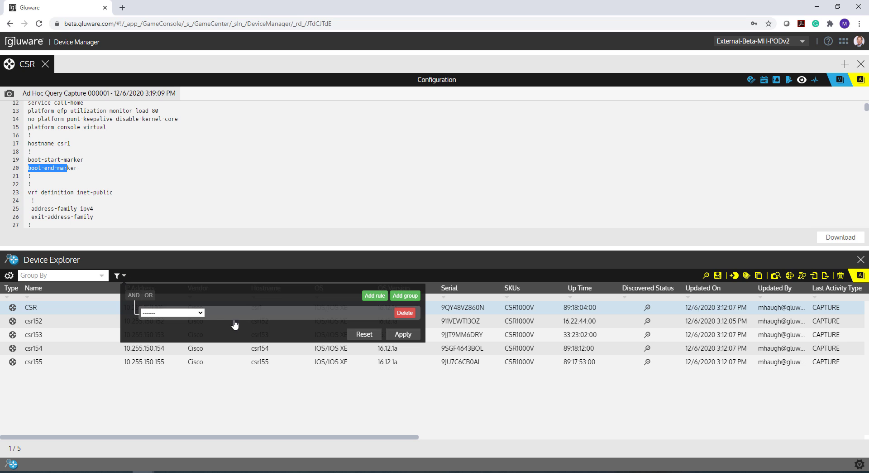
{"action": "left_click", "coordinate": [202, 312]}
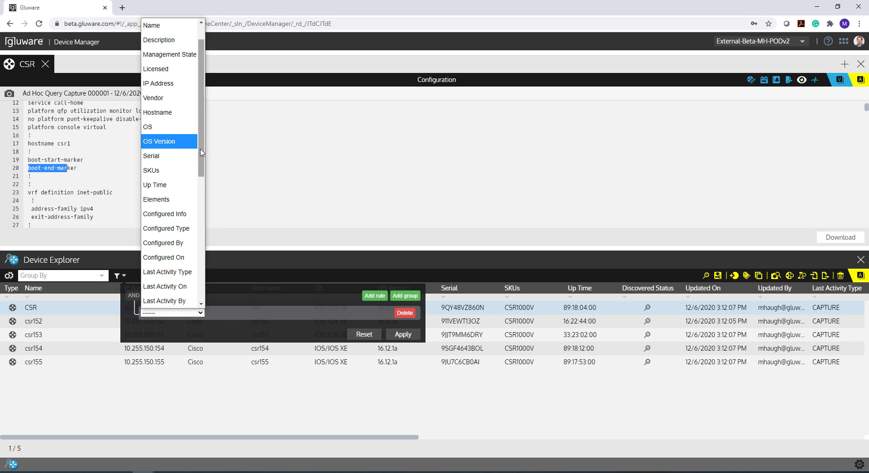
{"action": "scroll", "coordinate": [172, 181], "scroll_direction": "down", "scroll_amount": 5}
{"action": "left_click", "coordinate": [174, 288]}
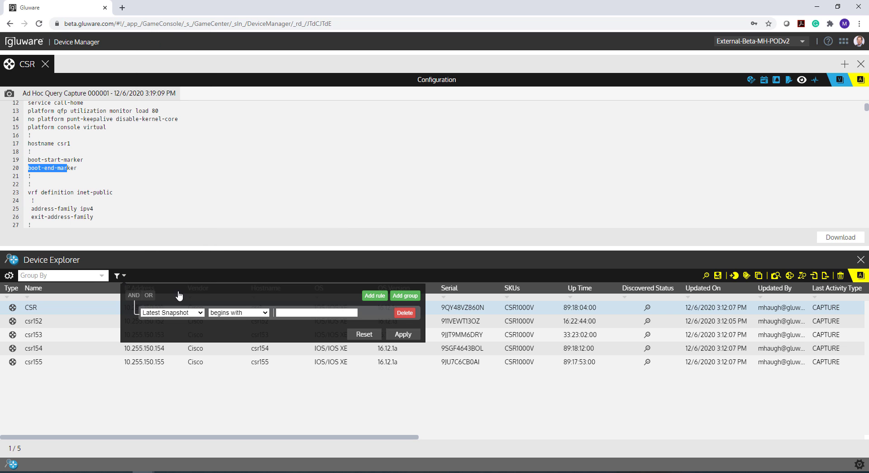
{"action": "left_click", "coordinate": [231, 314]}
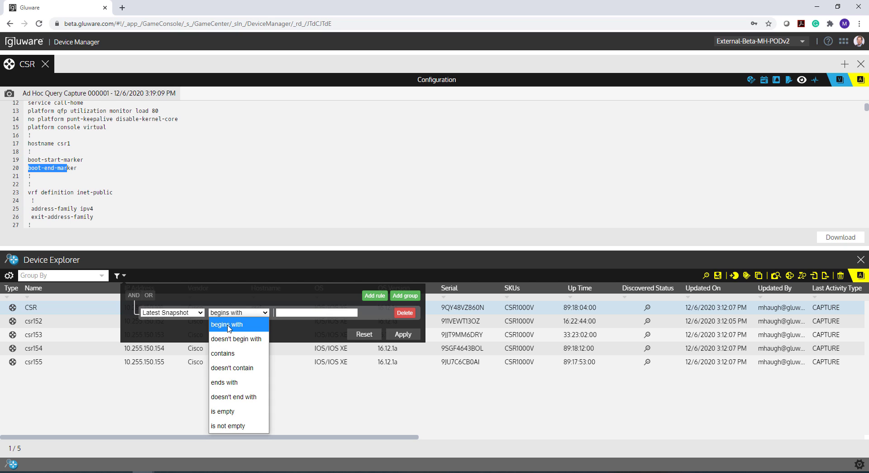
{"action": "left_click", "coordinate": [289, 312]}
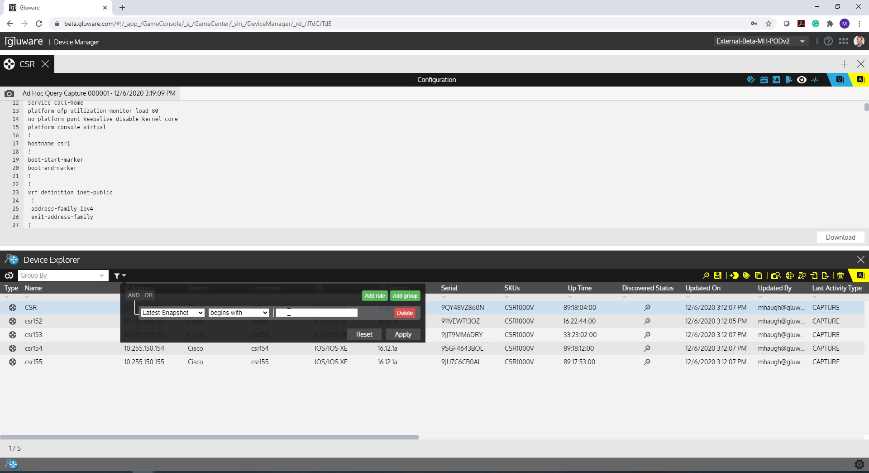
{"action": "type", "text": "router bgp"}
{"action": "left_click", "coordinate": [403, 334]}
{"action": "left_click", "coordinate": [379, 371]}
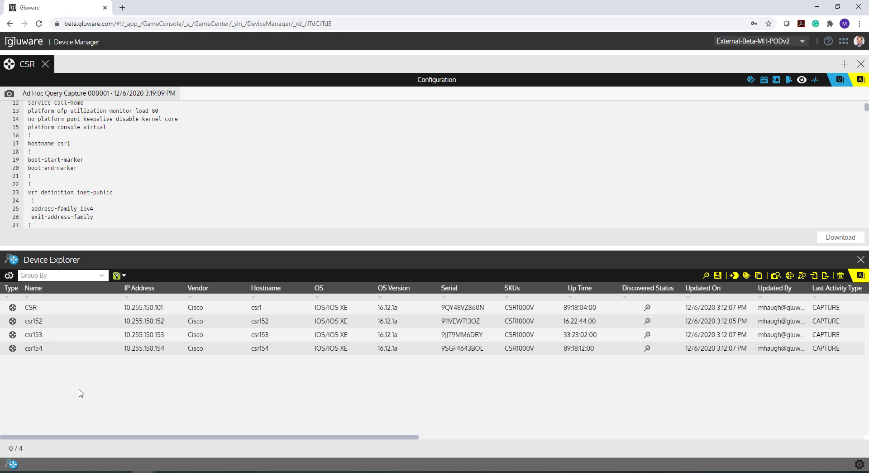
Step: Change the filter rule's search text to "ntp server" and apply it to the device list
{"action": "left_click", "coordinate": [123, 276]}
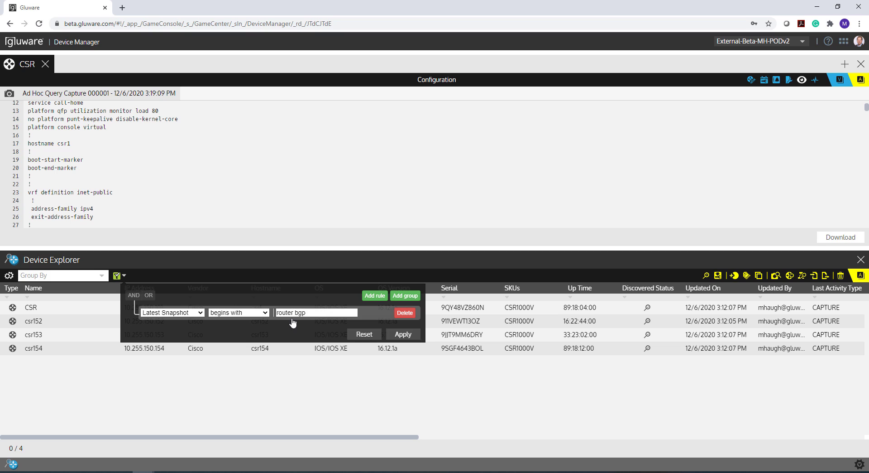
{"action": "left_click_drag", "start_coordinate": [308, 313], "coordinate": [249, 317]}
{"action": "type", "text": "ntp server"}
{"action": "left_click", "coordinate": [403, 333]}
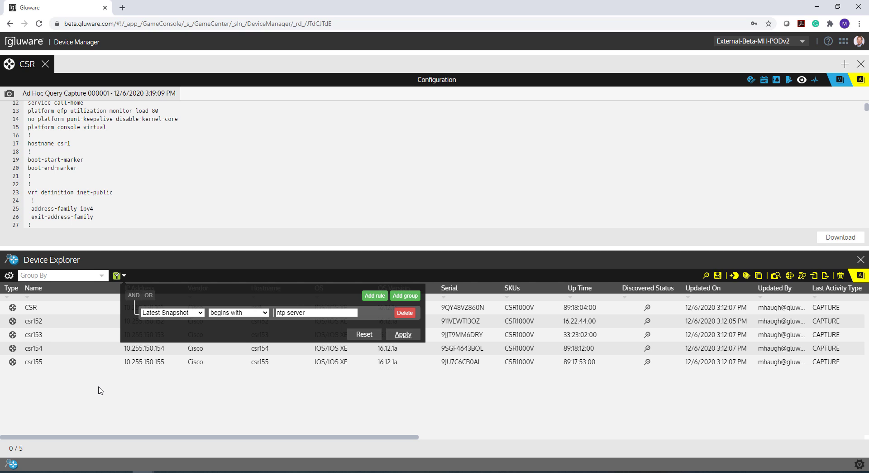
Step: Set the Latest Snapshot rule to contains "10.255.150.1" and apply the filter to the device list
{"action": "left_click", "coordinate": [250, 316]}
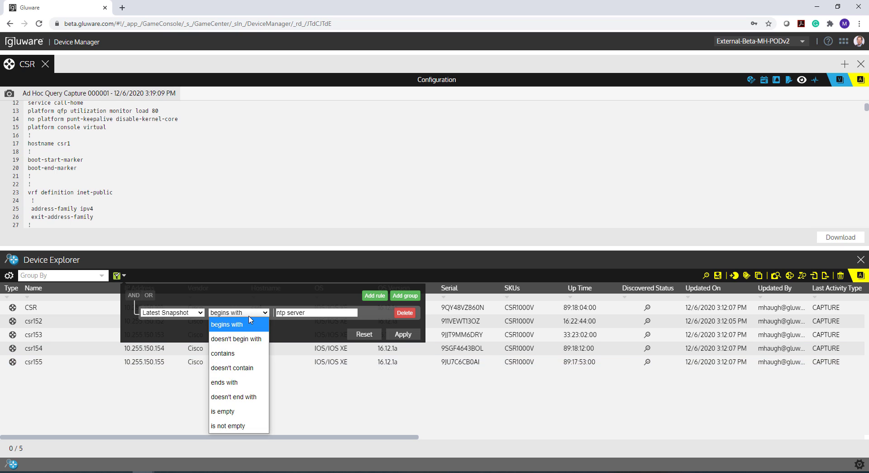
{"action": "left_click", "coordinate": [242, 354]}
{"action": "key", "text": "Tab"}
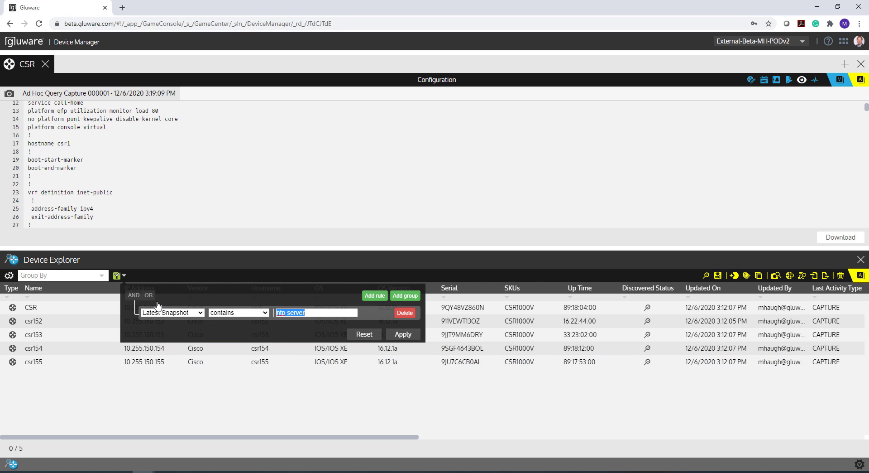
{"action": "type", "text": "10.255.150.1"}
{"action": "left_click_drag", "start_coordinate": [314, 312], "coordinate": [274, 313]}
{"action": "left_click", "coordinate": [406, 335]}
{"action": "left_click", "coordinate": [344, 382]}
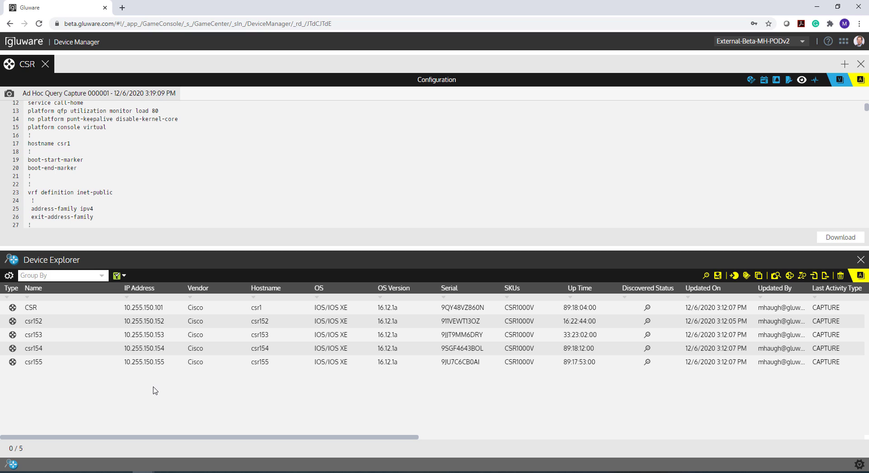
Step: Select all listed devices and open an Ad Hoc Query for them, enlarging the query area to show every target
{"action": "left_click", "coordinate": [173, 365]}
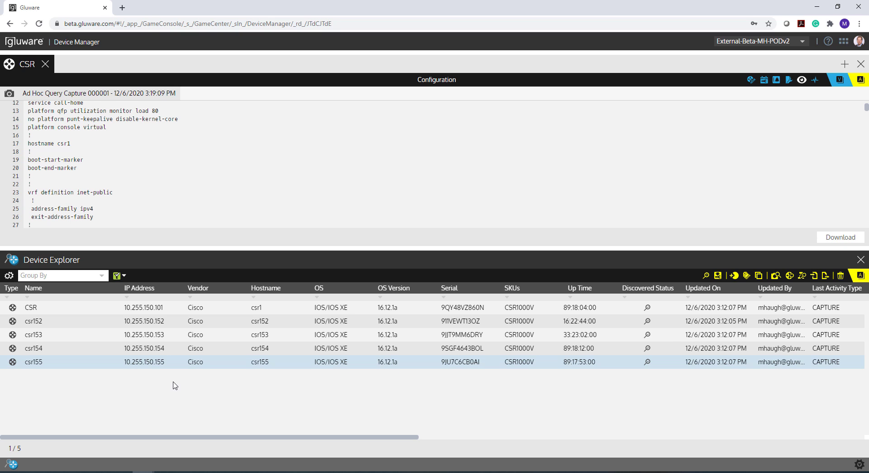
{"action": "key", "text": "ctrl+a"}
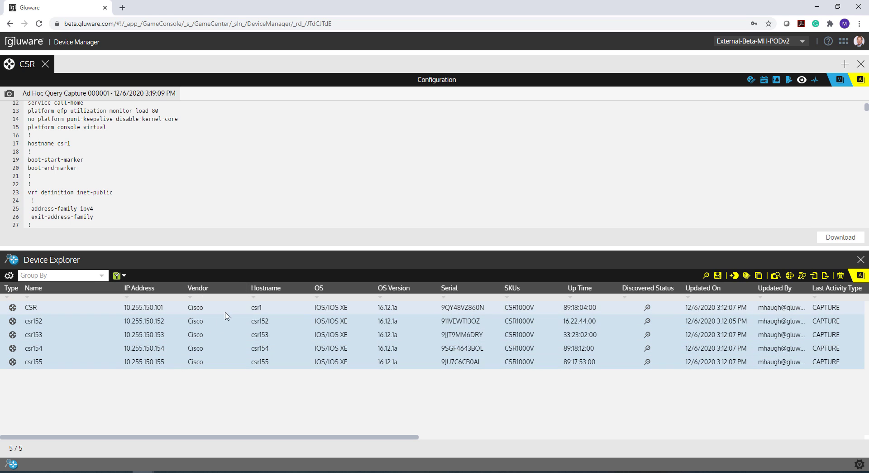
{"action": "left_click", "coordinate": [776, 276]}
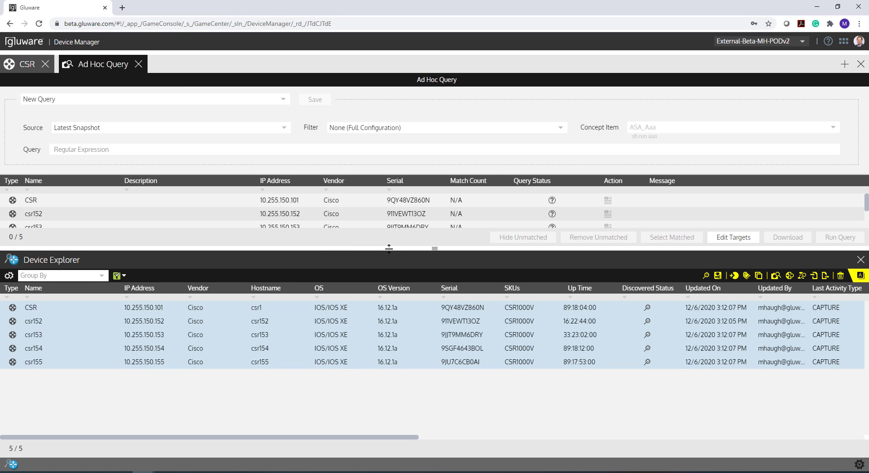
{"action": "left_click_drag", "start_coordinate": [389, 247], "coordinate": [389, 285]}
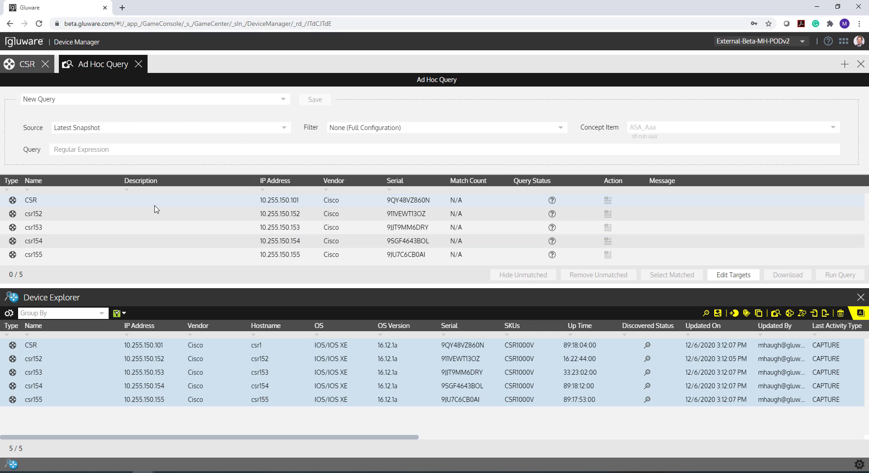
Step: Load the saved "ntp server config" query, keep Latest Snapshot as its source, and run it on the target devices
{"action": "left_click", "coordinate": [144, 101]}
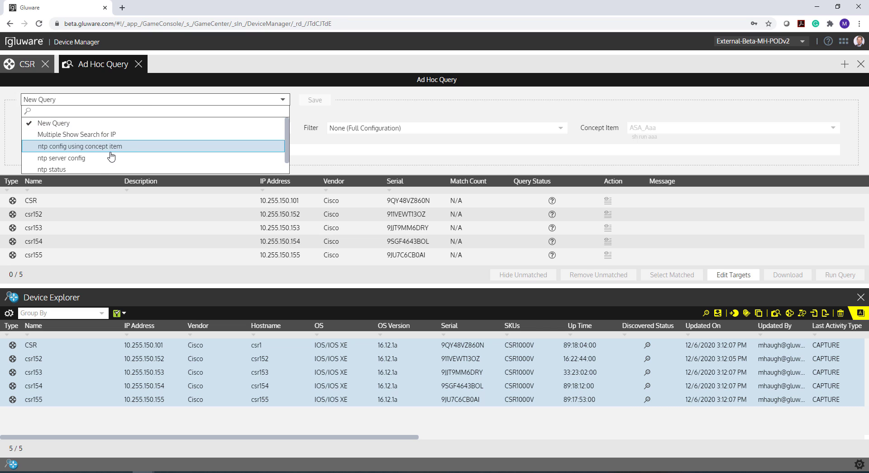
{"action": "left_click", "coordinate": [51, 159]}
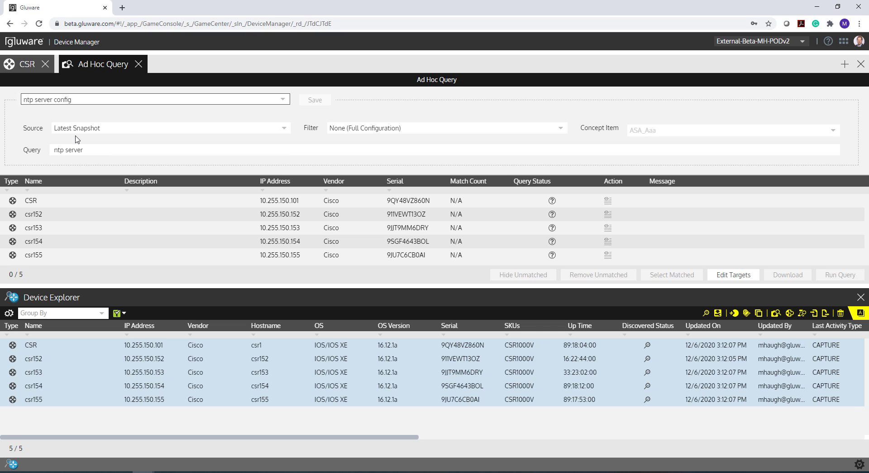
{"action": "left_click", "coordinate": [115, 129]}
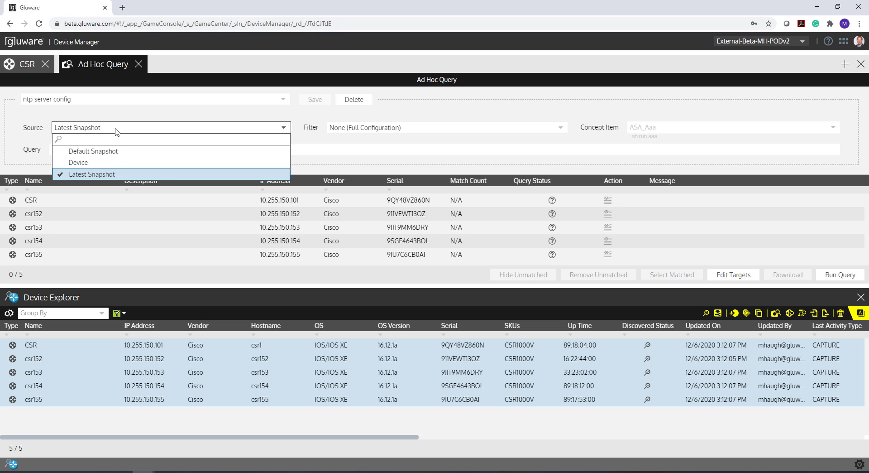
{"action": "left_click", "coordinate": [115, 129]}
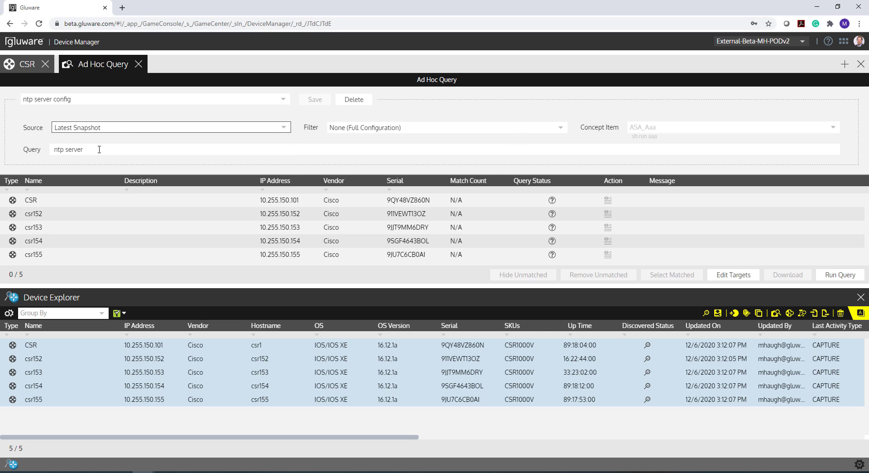
{"action": "left_click_drag", "start_coordinate": [99, 149], "coordinate": [50, 150]}
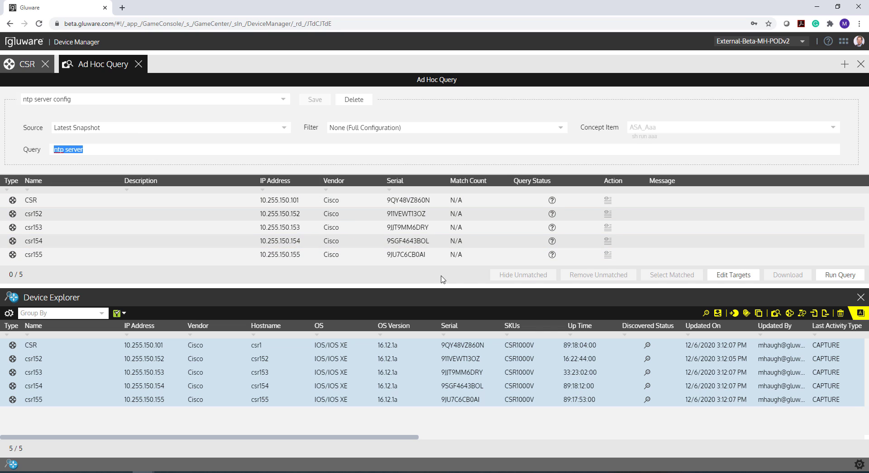
{"action": "left_click", "coordinate": [849, 279]}
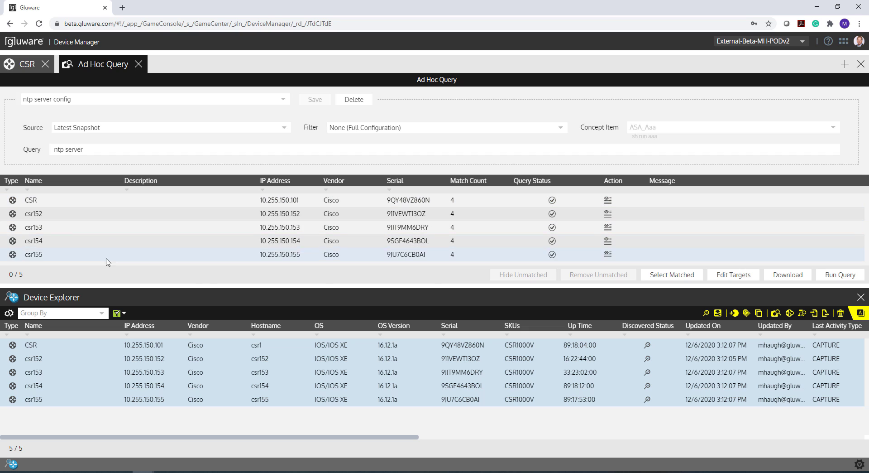
{"action": "mouse_move", "coordinate": [439, 284]}
{"action": "left_mouse_down"}
{"action": "mouse_move", "coordinate": [441, 312]}
{"action": "mouse_move", "coordinate": [441, 293]}
{"action": "left_mouse_up"}
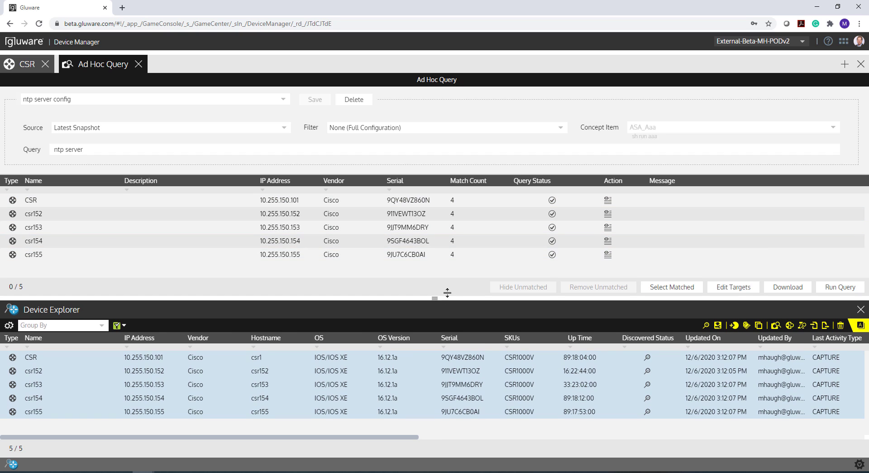
Step: View the "ntp server" query output for csr155 and step through its first two matches
{"action": "left_click", "coordinate": [608, 256]}
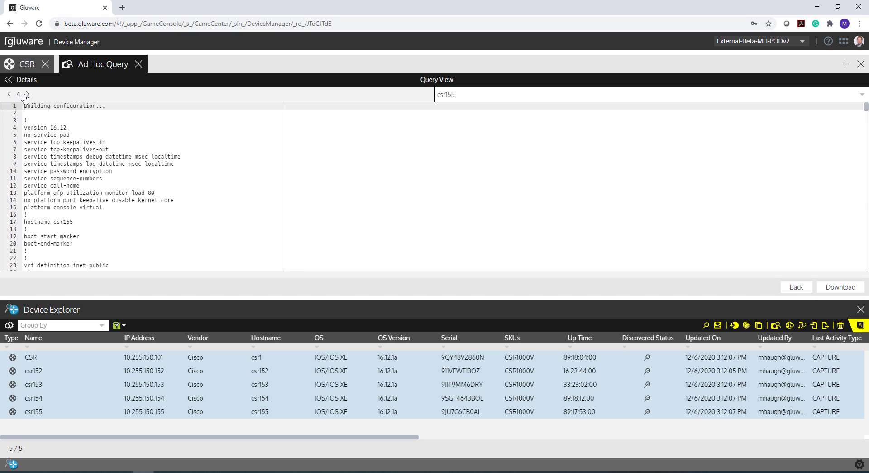
{"action": "left_click", "coordinate": [27, 94]}
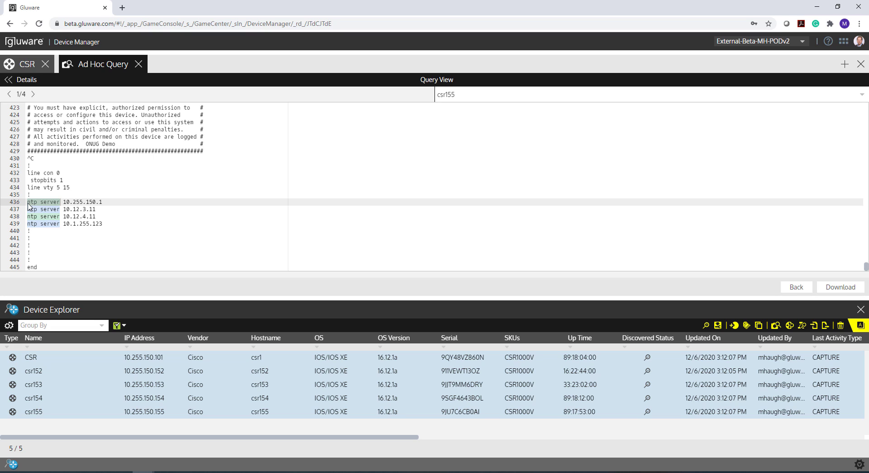
{"action": "left_click_drag", "start_coordinate": [31, 204], "coordinate": [64, 204]}
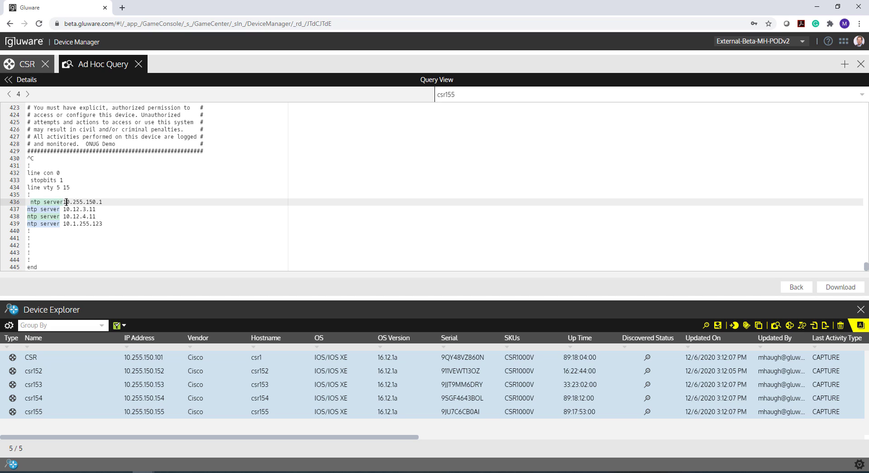
{"action": "left_click", "coordinate": [27, 94]}
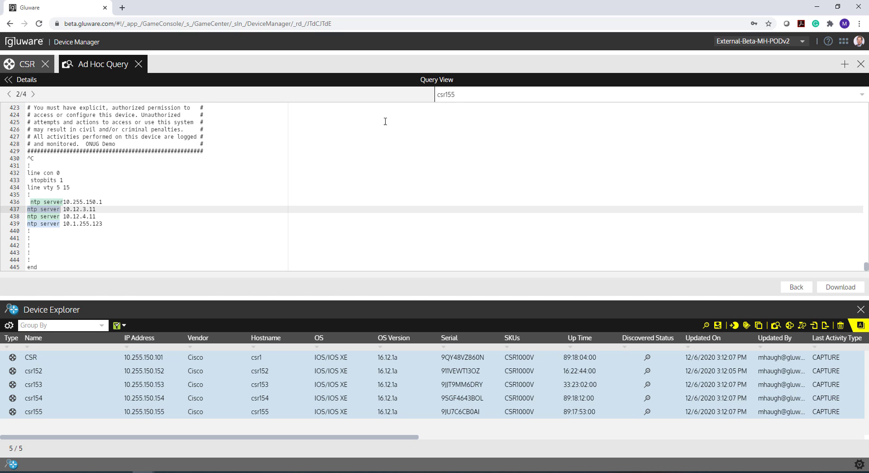
Step: Switch the query view to csr154, go to its first "ntp server" match, and return to the Ad Hoc Query details
{"action": "left_click", "coordinate": [452, 100]}
{"action": "left_click", "coordinate": [456, 154]}
{"action": "left_click", "coordinate": [28, 94]}
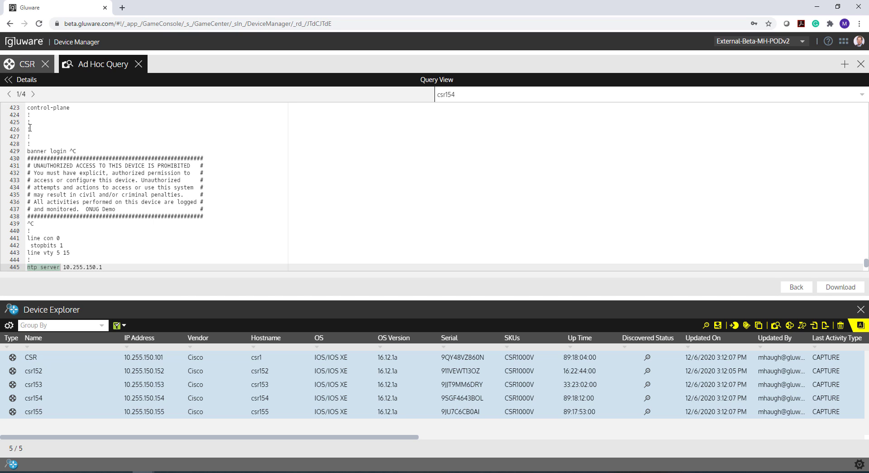
{"action": "left_click", "coordinate": [10, 81]}
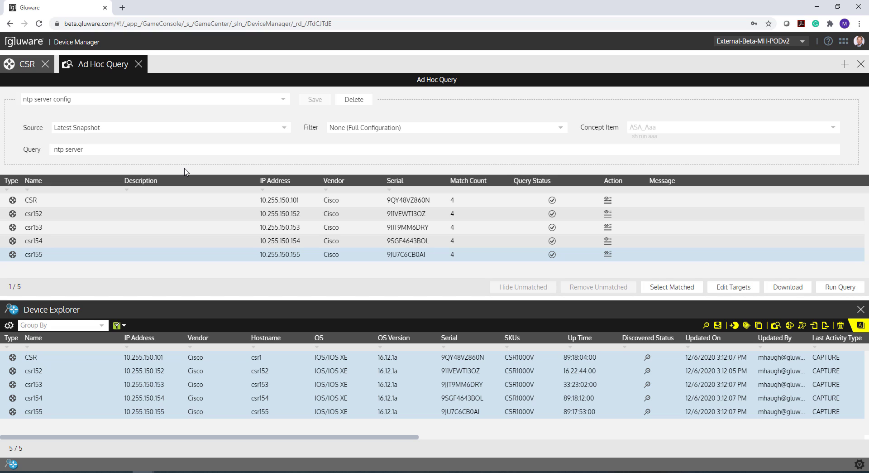
Step: Load the saved "ntp status" query and keep Device as its source
{"action": "left_click", "coordinate": [88, 149]}
{"action": "left_click_drag", "start_coordinate": [88, 149], "coordinate": [21, 147]}
{"action": "left_click", "coordinate": [127, 105]}
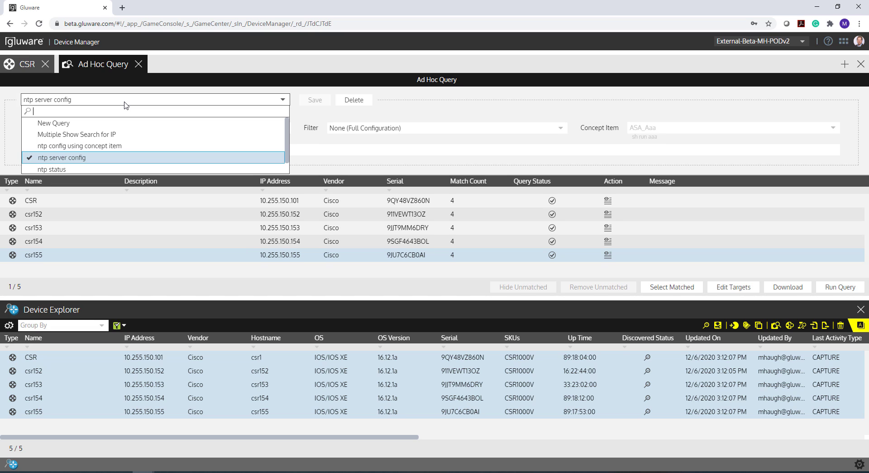
{"action": "left_click", "coordinate": [63, 168]}
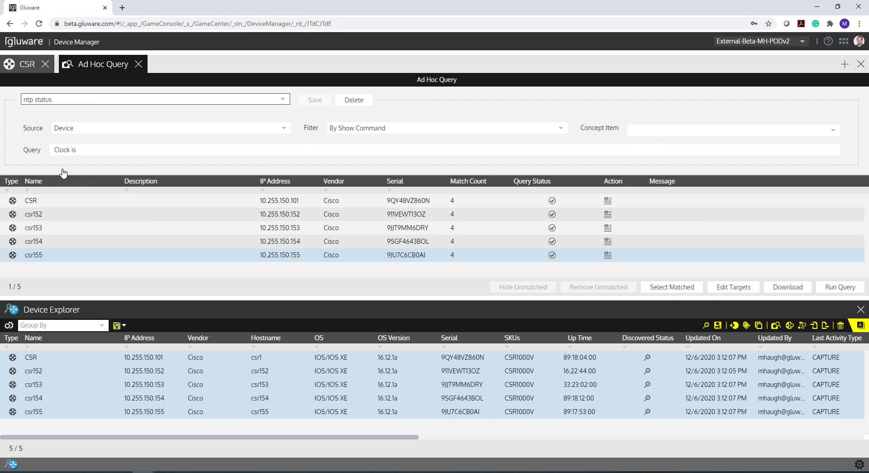
{"action": "left_click", "coordinate": [86, 130]}
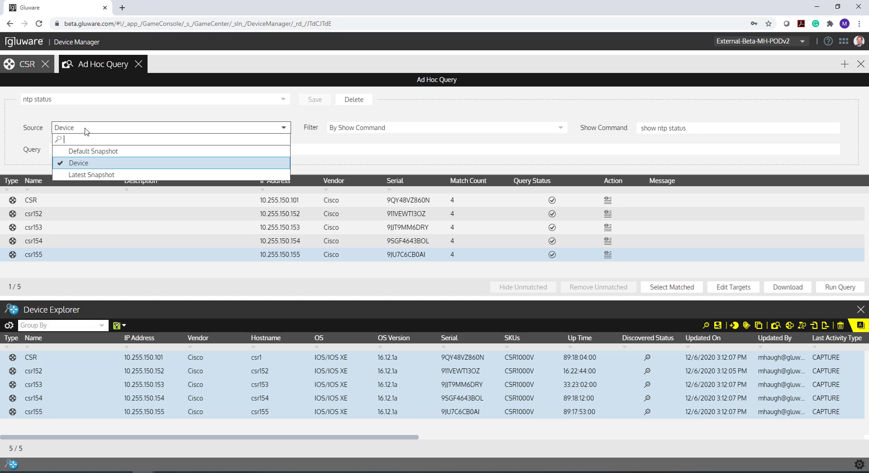
{"action": "left_click", "coordinate": [103, 165]}
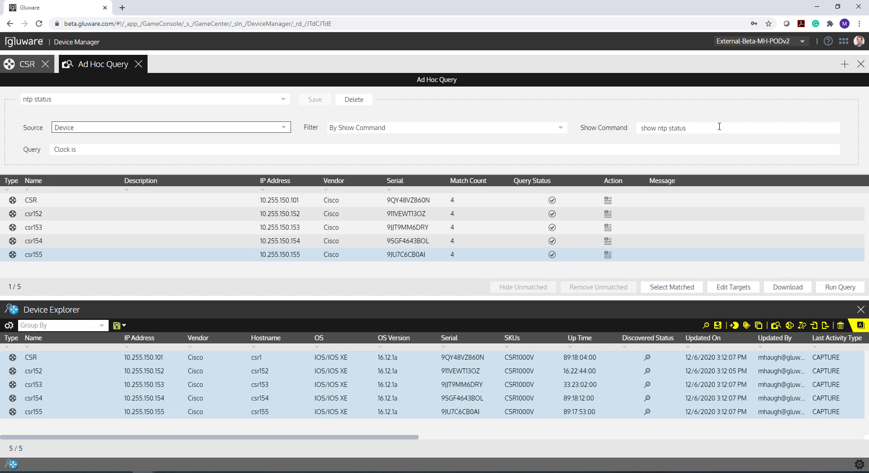
Step: Check the "show ntp status" command and the "Clock is" search text, and run the query on the target devices
{"action": "left_click_drag", "start_coordinate": [719, 127], "coordinate": [636, 130]}
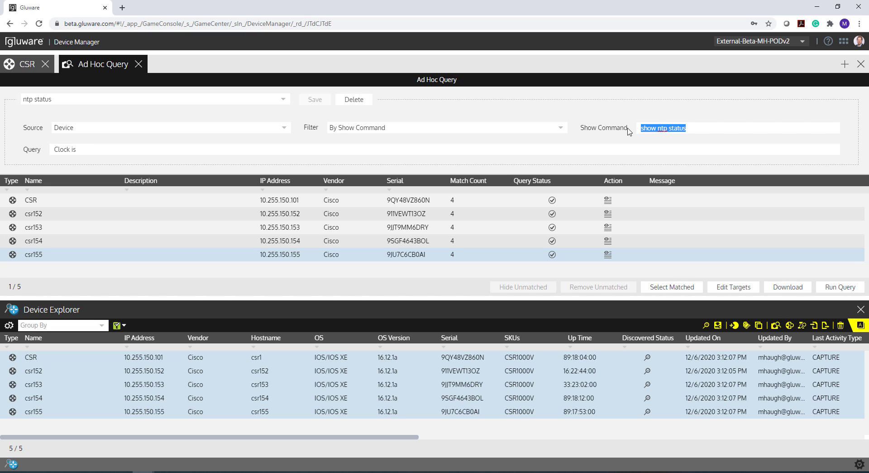
{"action": "left_click", "coordinate": [91, 147]}
{"action": "left_click_drag", "start_coordinate": [91, 146], "coordinate": [47, 148]}
{"action": "left_click", "coordinate": [834, 292]}
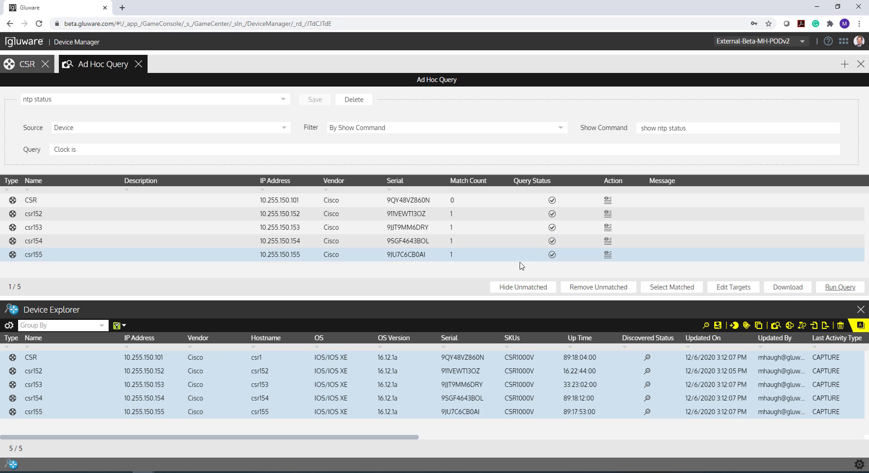
Step: Examine the "show ntp status" output of csr155, csr154 and csr153, including the matched "Clock is" line
{"action": "left_click", "coordinate": [609, 255]}
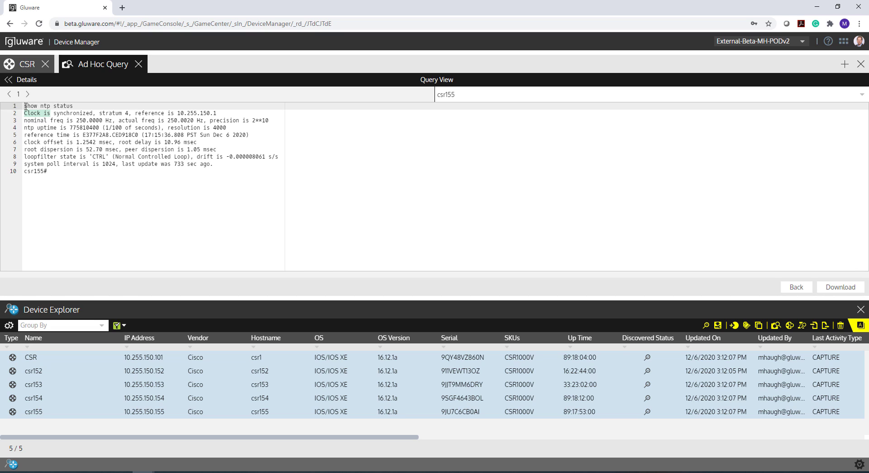
{"action": "left_click_drag", "start_coordinate": [24, 106], "coordinate": [86, 106]}
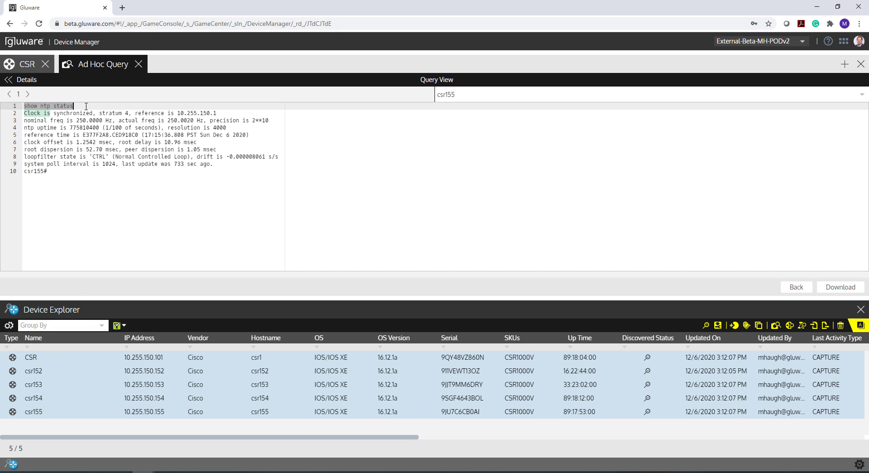
{"action": "left_click", "coordinate": [54, 114]}
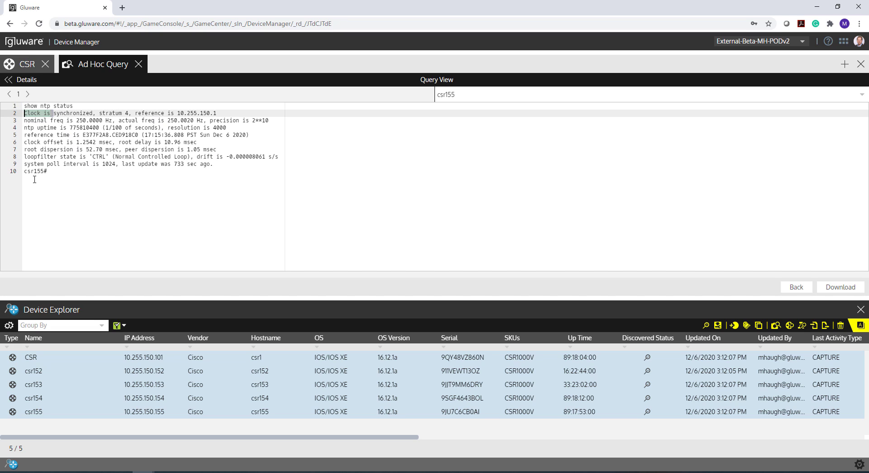
{"action": "left_click", "coordinate": [462, 96]}
{"action": "left_click", "coordinate": [472, 155]}
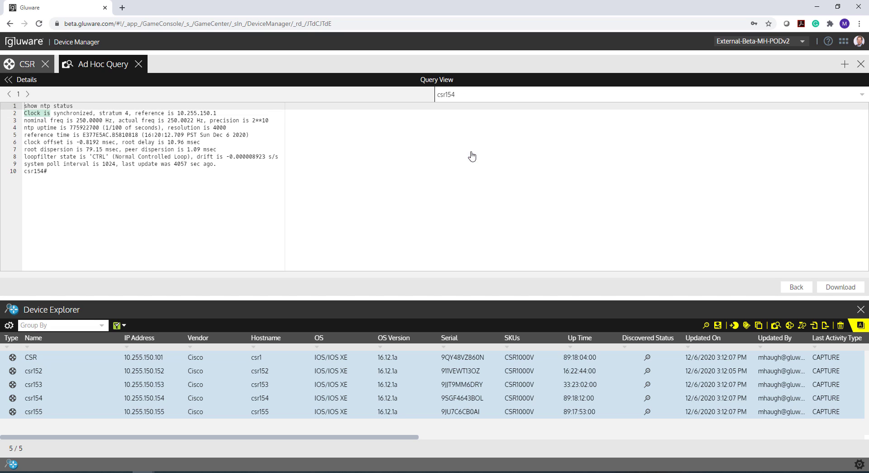
{"action": "left_click", "coordinate": [480, 96]}
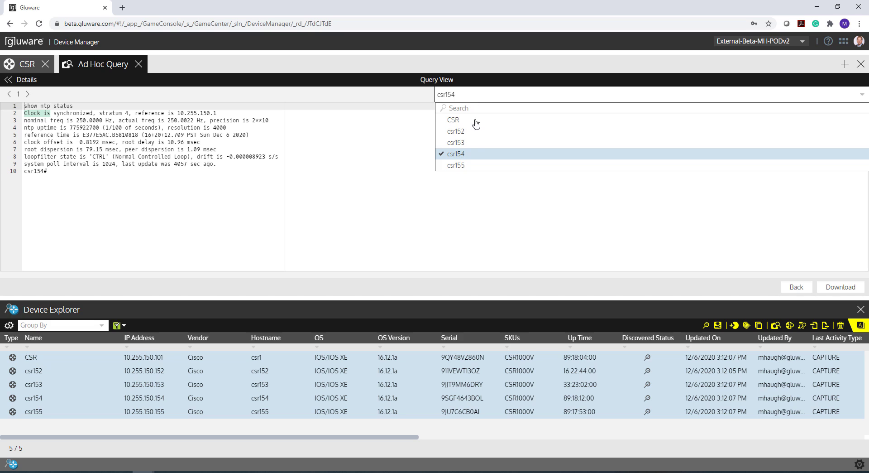
{"action": "left_click", "coordinate": [476, 142]}
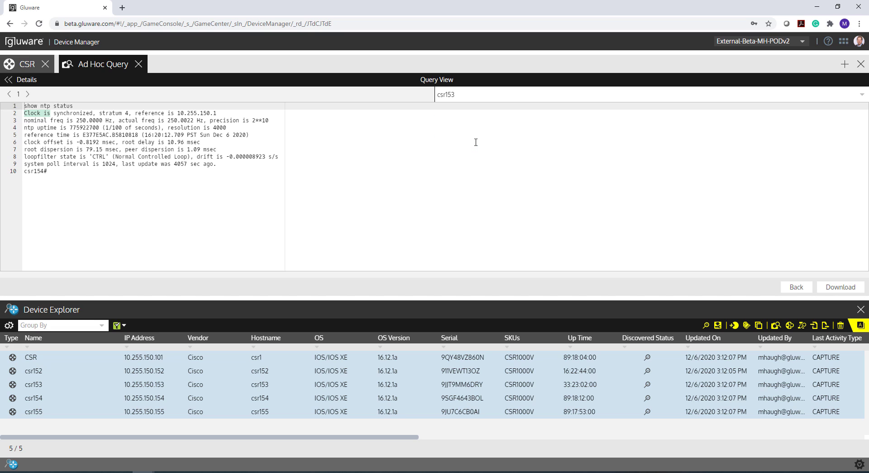
Step: Examine the "show ntp status" output of the CSR device and return to the query details
{"action": "left_click", "coordinate": [467, 96]}
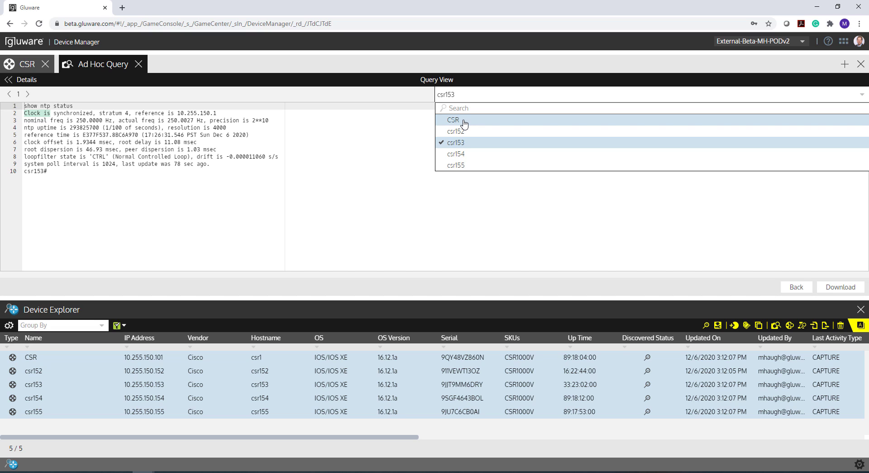
{"action": "left_click", "coordinate": [465, 122]}
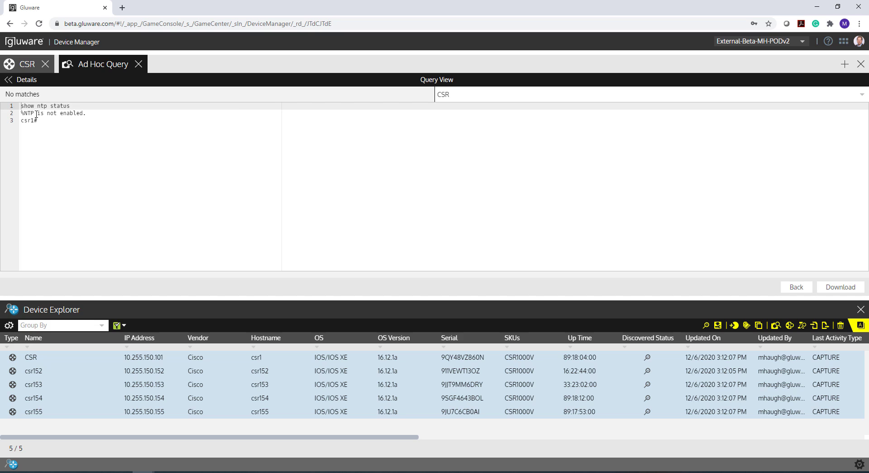
{"action": "left_click_drag", "start_coordinate": [22, 107], "coordinate": [86, 114]}
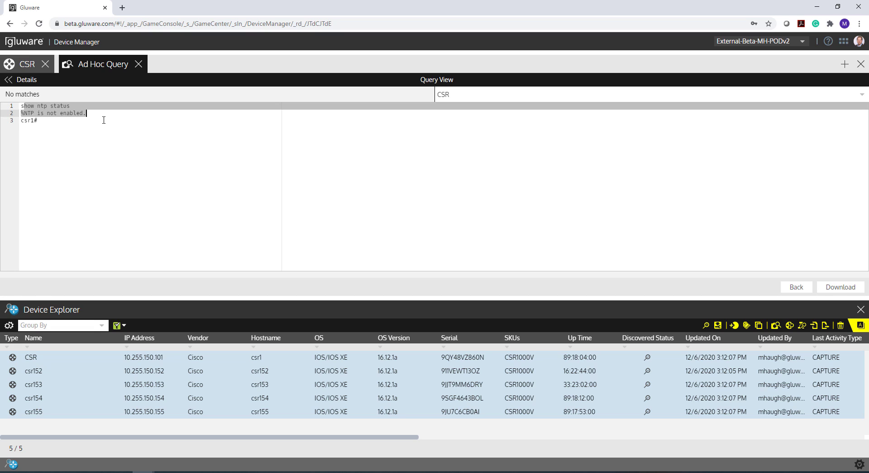
{"action": "left_click", "coordinate": [100, 132]}
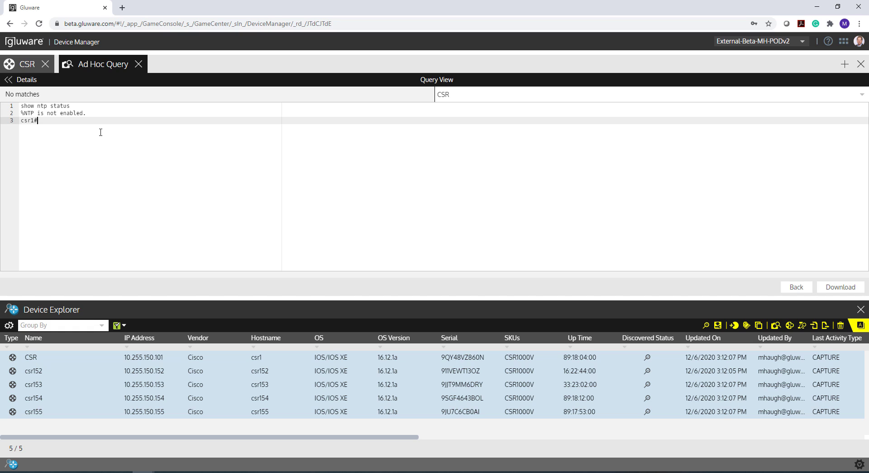
{"action": "left_click", "coordinate": [12, 82]}
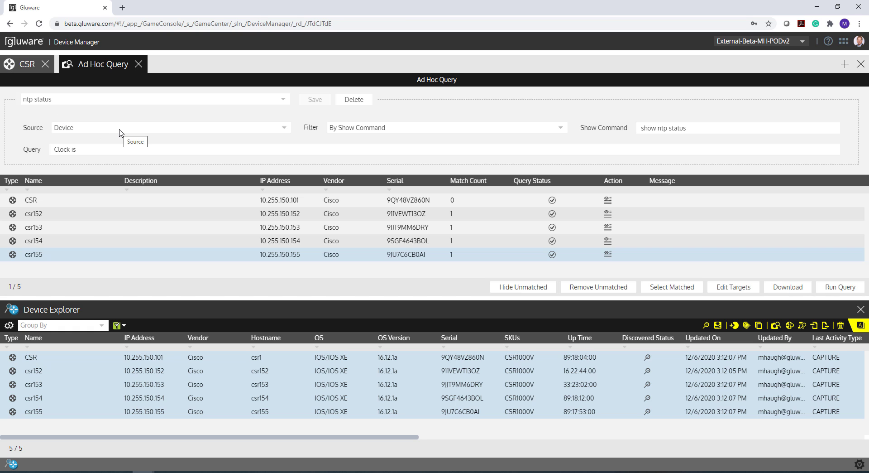
Step: Load the saved "Multiple Show Search for IP" query, check its show commands and search expression, and run it on the target devices
{"action": "left_click", "coordinate": [105, 100]}
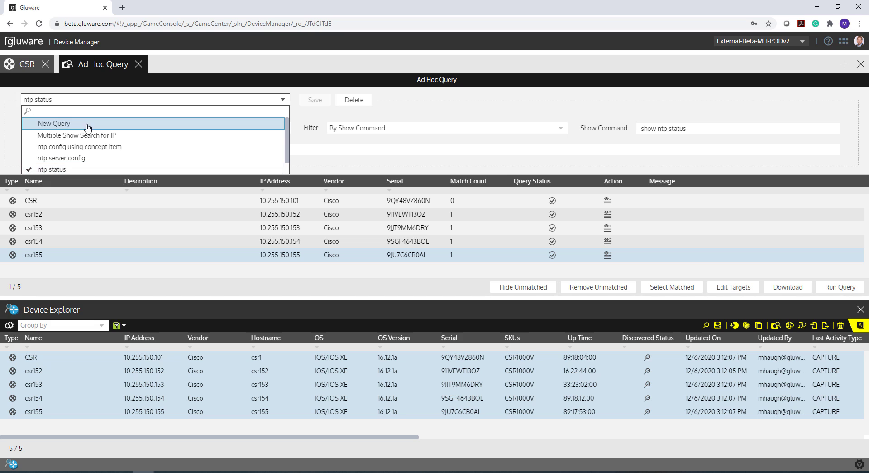
{"action": "left_click", "coordinate": [68, 138]}
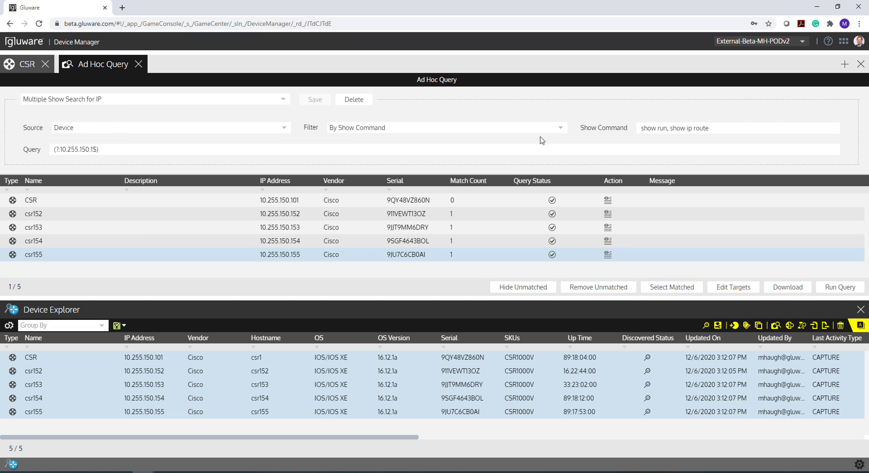
{"action": "left_click_drag", "start_coordinate": [641, 128], "coordinate": [668, 131]}
{"action": "left_click", "coordinate": [664, 137]}
{"action": "left_click_drag", "start_coordinate": [670, 128], "coordinate": [727, 130]}
{"action": "left_click", "coordinate": [132, 150]}
{"action": "left_click_drag", "start_coordinate": [131, 150], "coordinate": [47, 150]}
{"action": "left_click", "coordinate": [821, 292]}
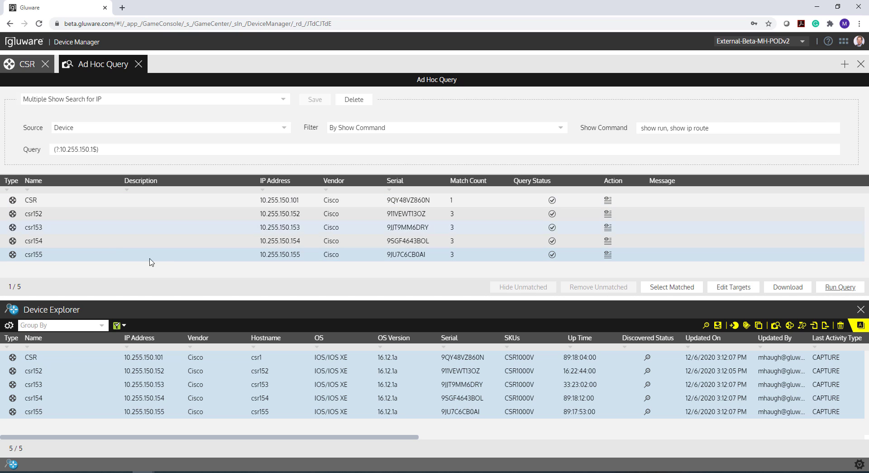
Step: View the IP search output for csr155 and step through all its matches in the running configuration and routing table
{"action": "left_click", "coordinate": [608, 255]}
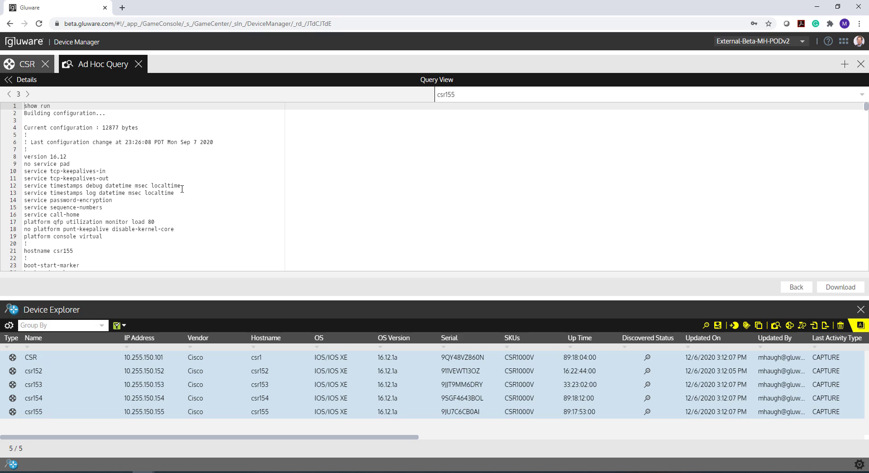
{"action": "left_click", "coordinate": [28, 95]}
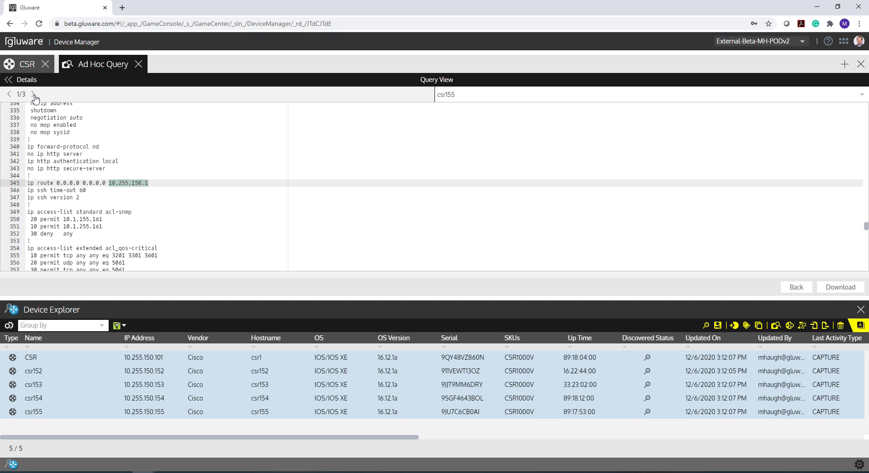
{"action": "left_click", "coordinate": [33, 94]}
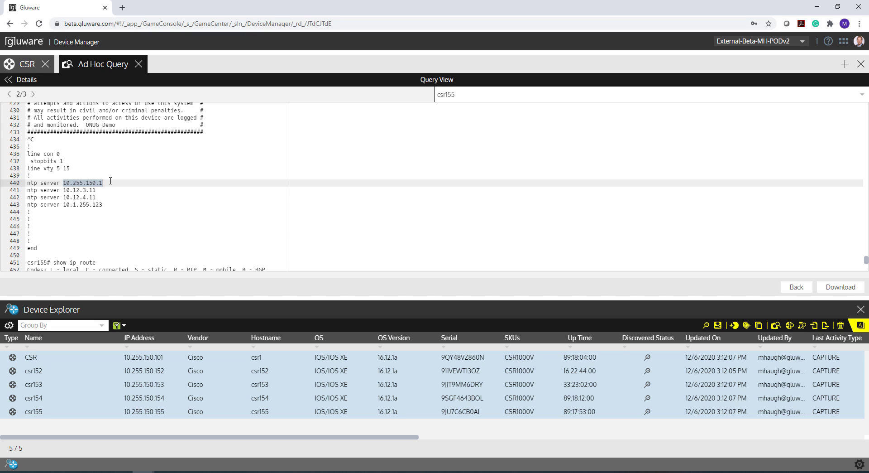
{"action": "left_click", "coordinate": [33, 94]}
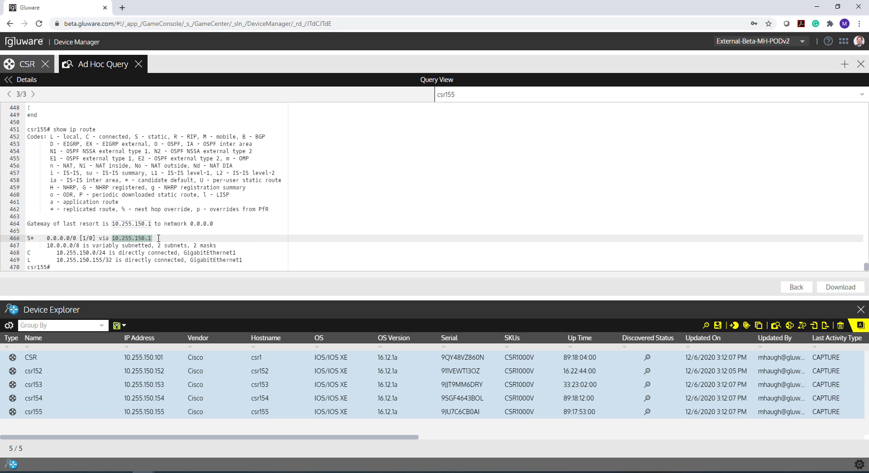
Step: Switch the query view to the CSR device, examine its matching ip route line, and return to the query details
{"action": "left_click", "coordinate": [490, 93]}
{"action": "left_click", "coordinate": [476, 116]}
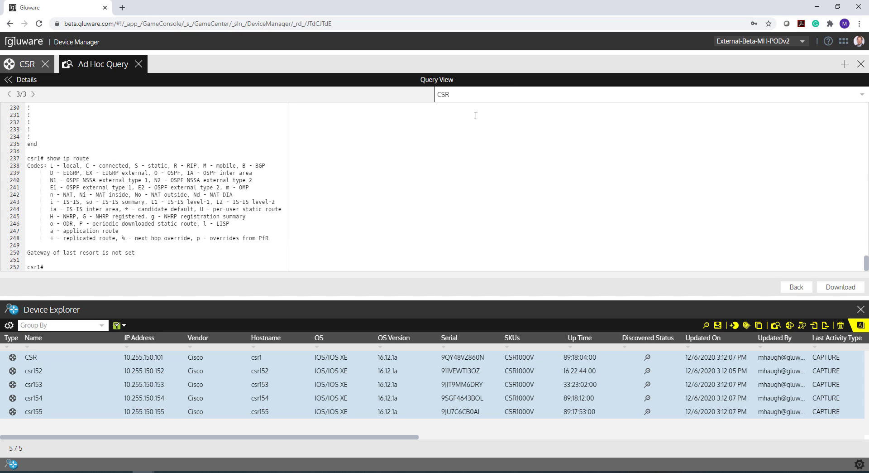
{"action": "left_click", "coordinate": [28, 95]}
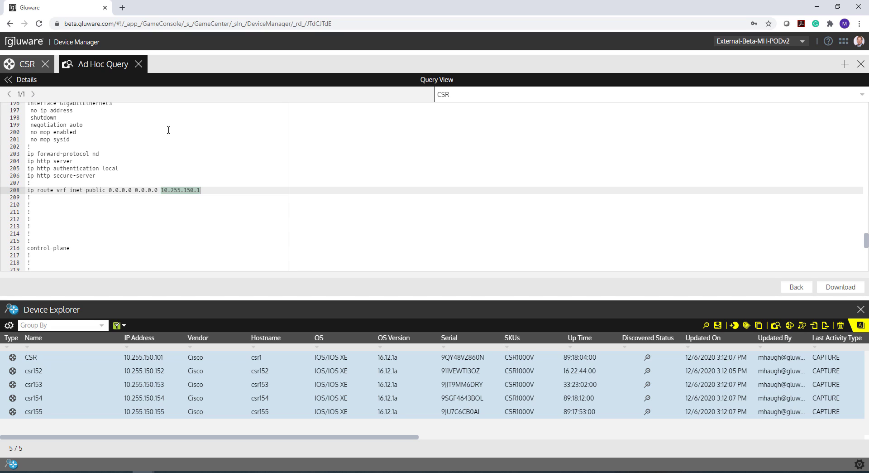
{"action": "double_click", "coordinate": [60, 190]}
{"action": "left_click", "coordinate": [8, 81]}
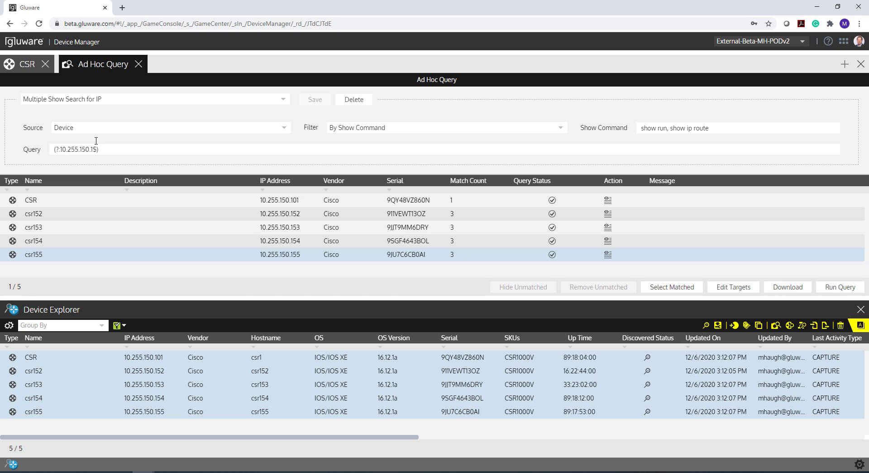
Step: Load the saved "NTP-Concept-Item" query, check its "ntp" search expression, and run it on the target devices
{"action": "left_click", "coordinate": [141, 103]}
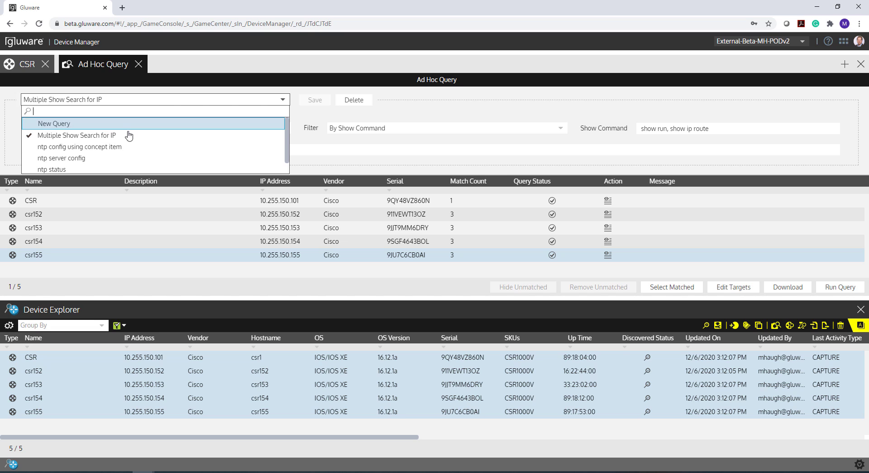
{"action": "scroll", "coordinate": [58, 157], "scroll_direction": "down", "scroll_amount": 1}
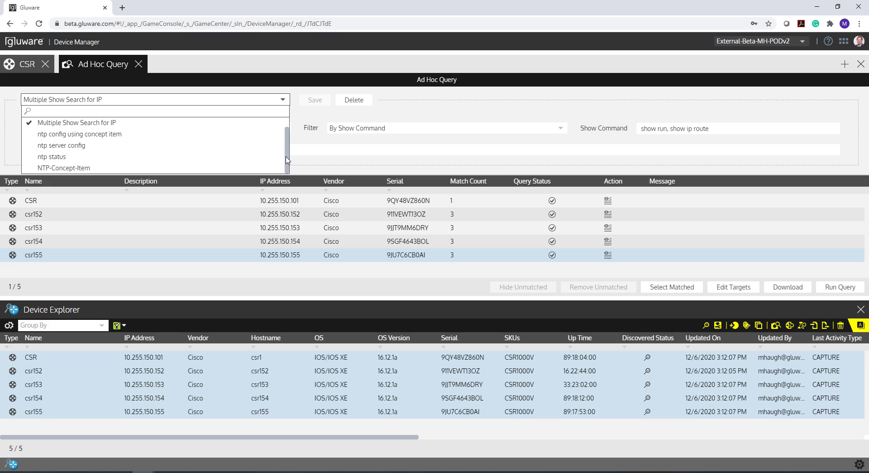
{"action": "left_click", "coordinate": [48, 168]}
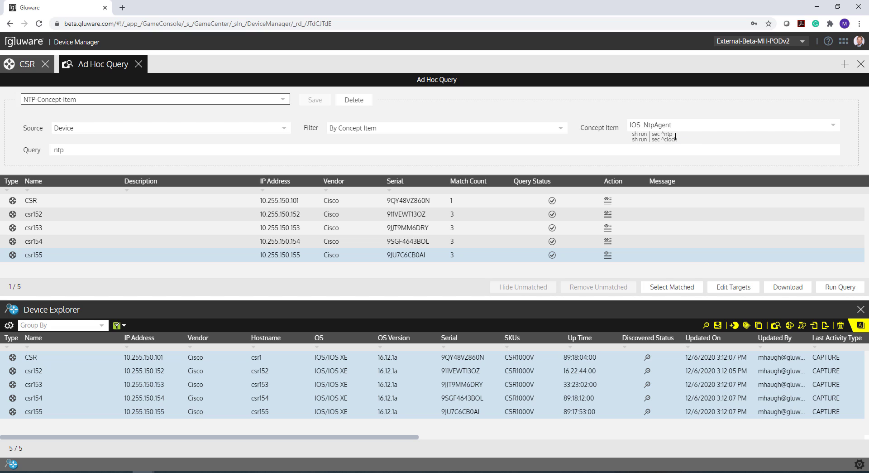
{"action": "left_click", "coordinate": [138, 151]}
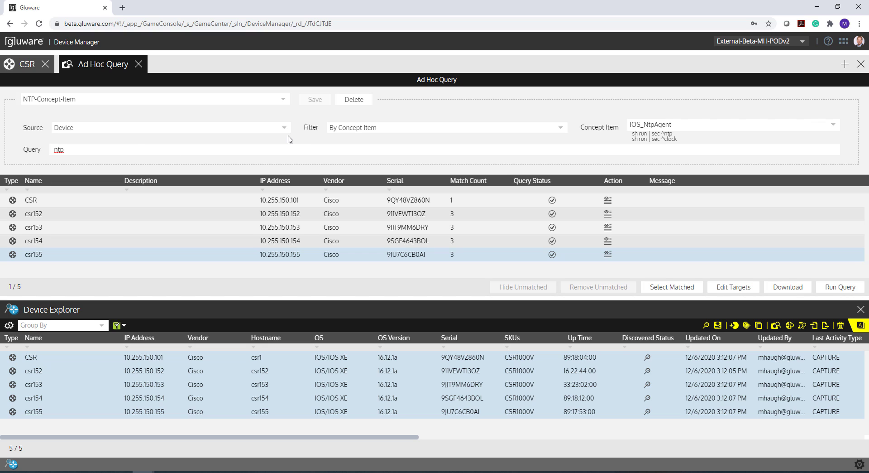
{"action": "left_click", "coordinate": [831, 288]}
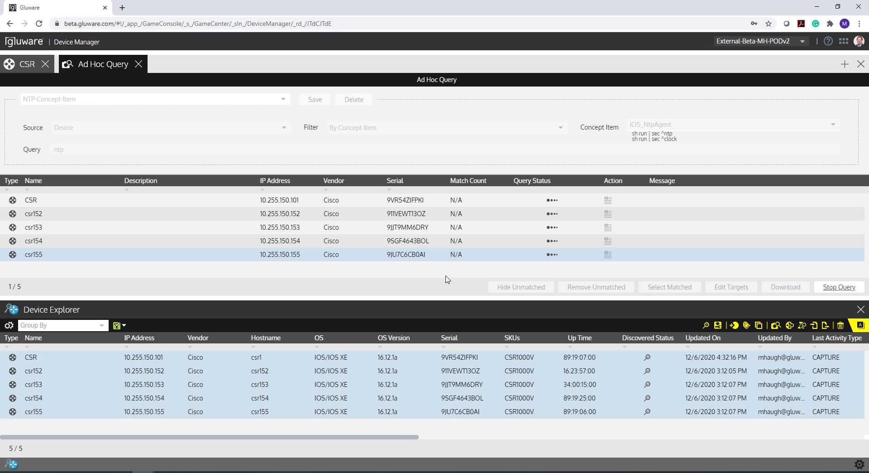
Step: Examine the NtpAgent query output for csr155, highlighting all its lines, and return to the query details
{"action": "left_click", "coordinate": [608, 255]}
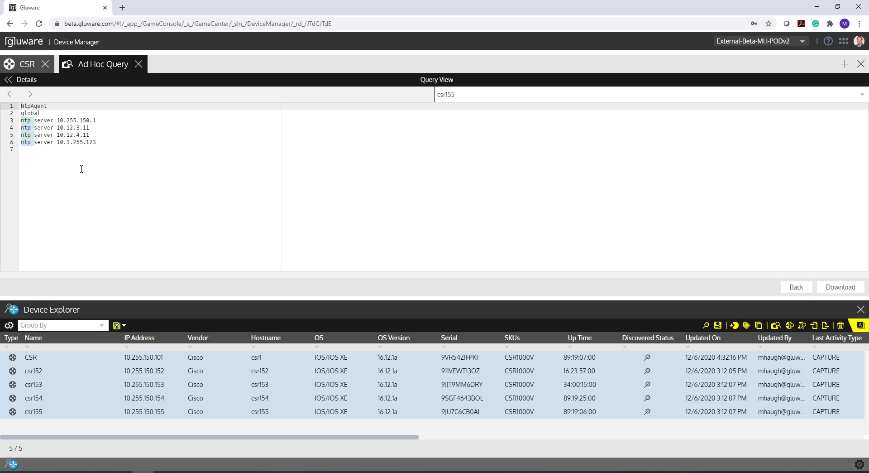
{"action": "left_click", "coordinate": [48, 162]}
{"action": "left_click_drag", "start_coordinate": [21, 106], "coordinate": [120, 156]}
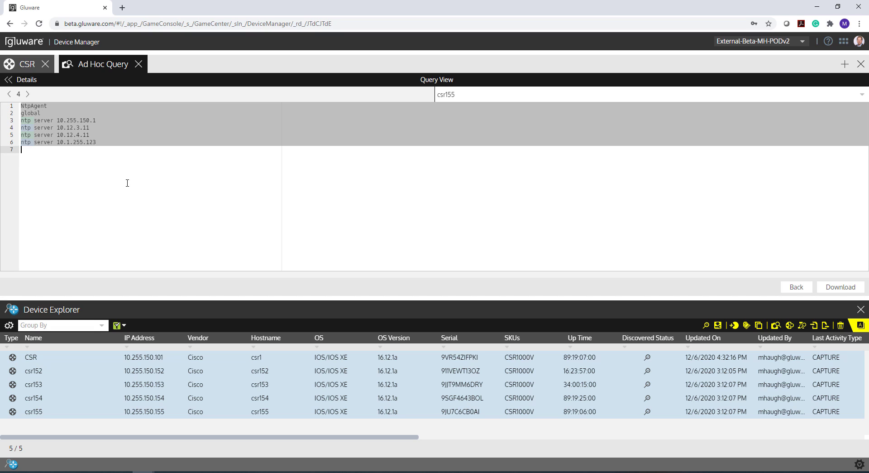
{"action": "left_click", "coordinate": [10, 81]}
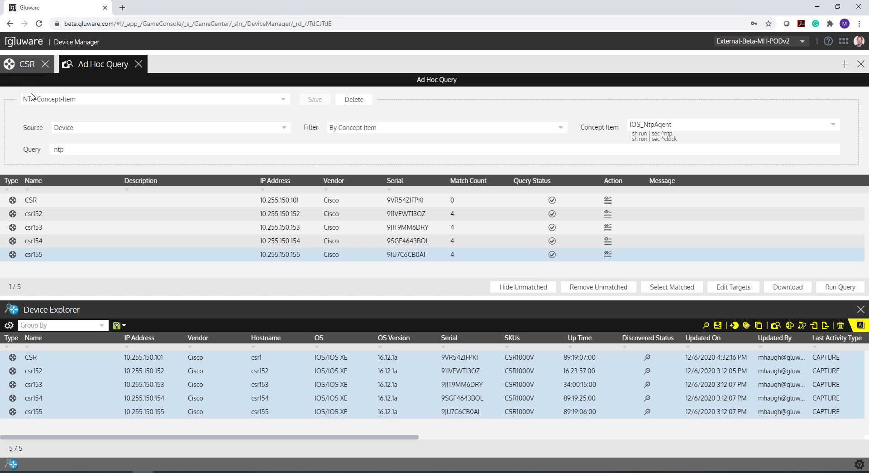
{"action": "left_click", "coordinate": [123, 100]}
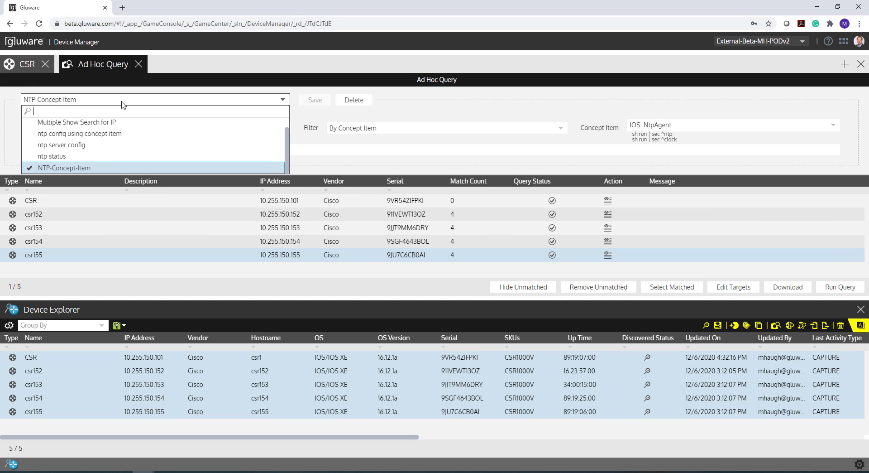
{"action": "left_click", "coordinate": [17, 124]}
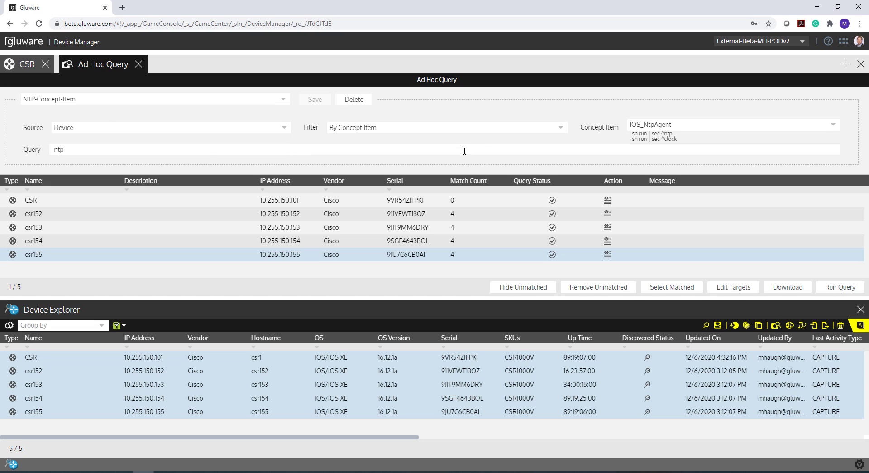